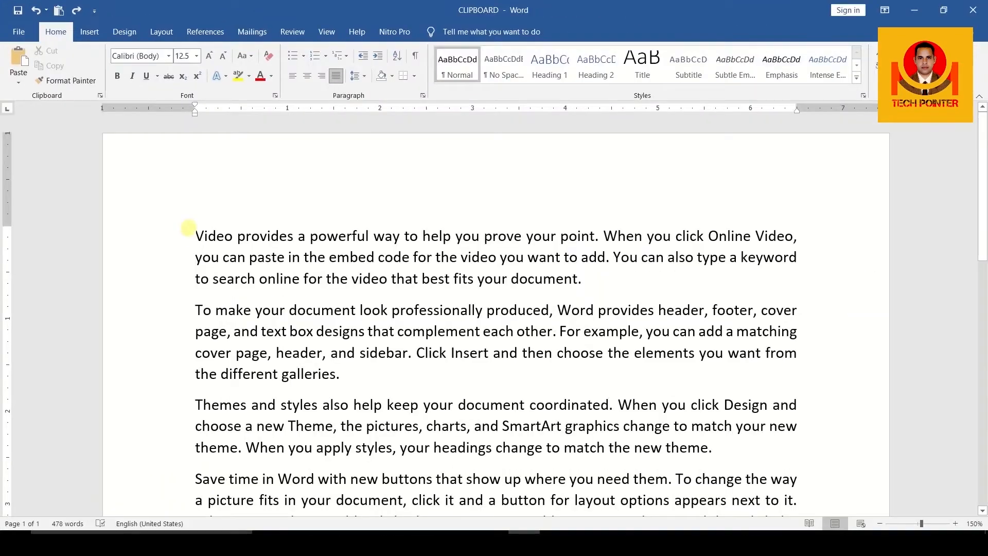
Bold the first paragraph and insert blank lines before the second paragraph.
click(190, 231)
drag(191, 231, 578, 269)
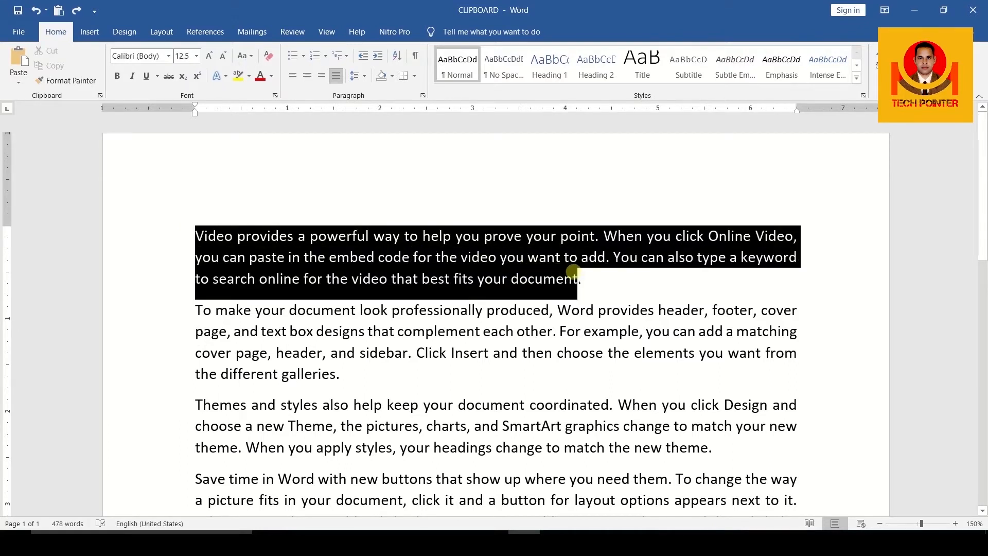
click(118, 76)
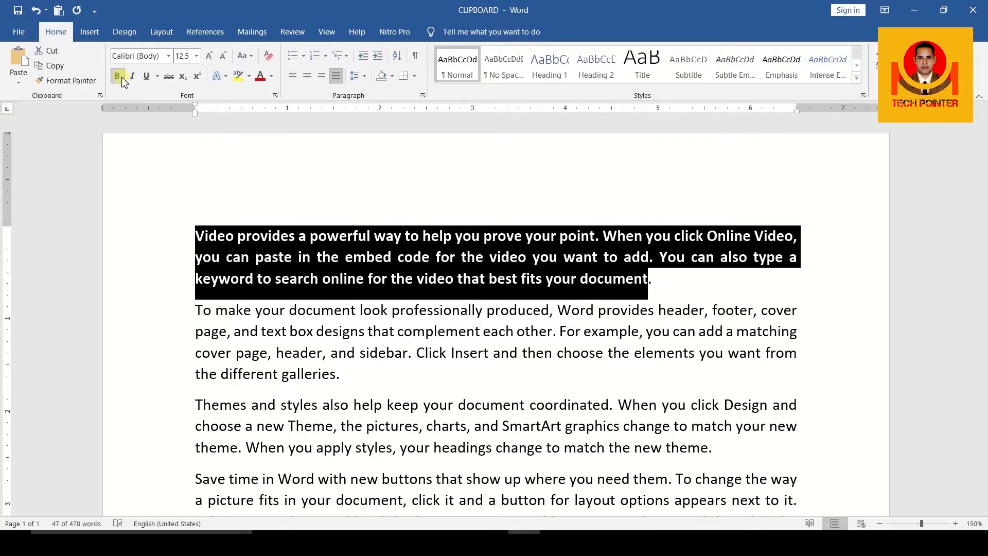
click(657, 280)
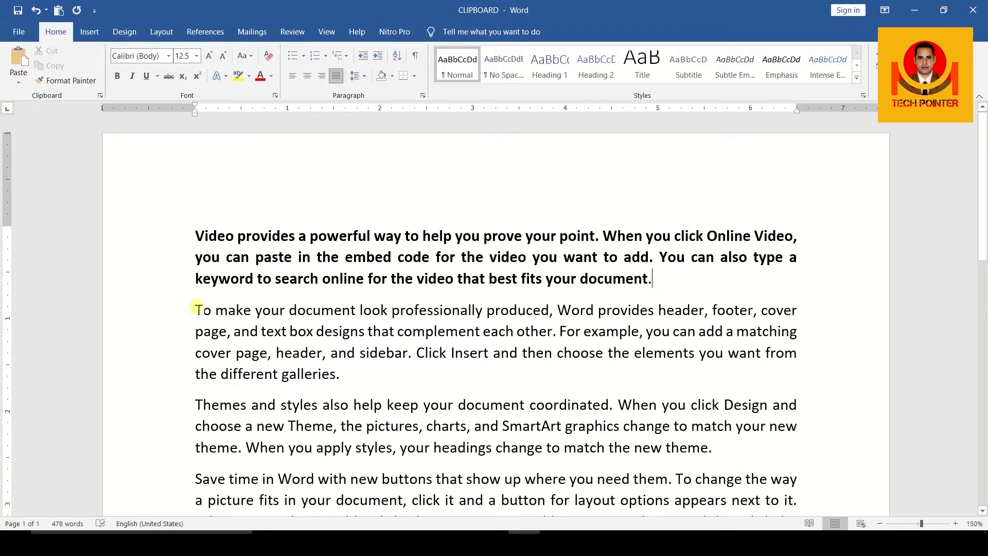
click(196, 308)
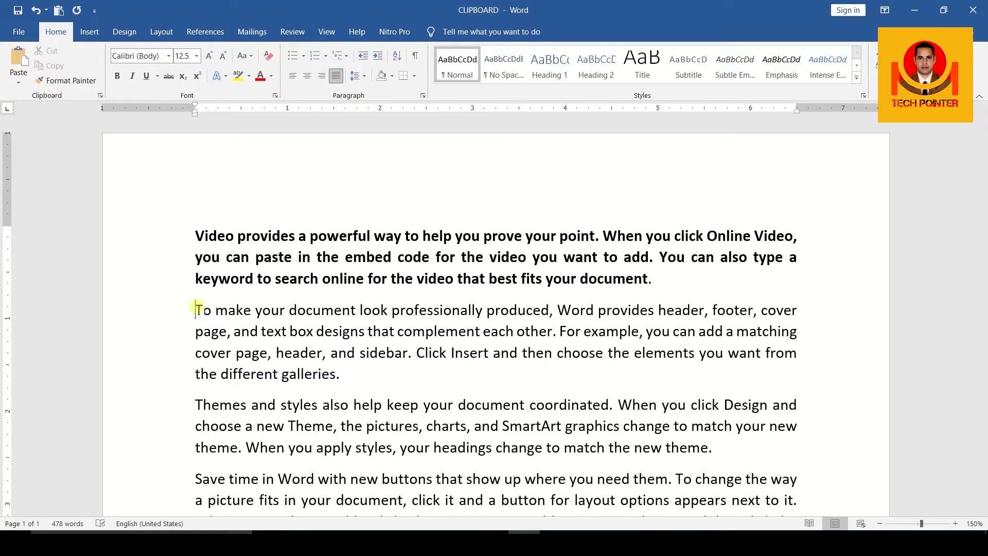
key(Return)
key(Return)
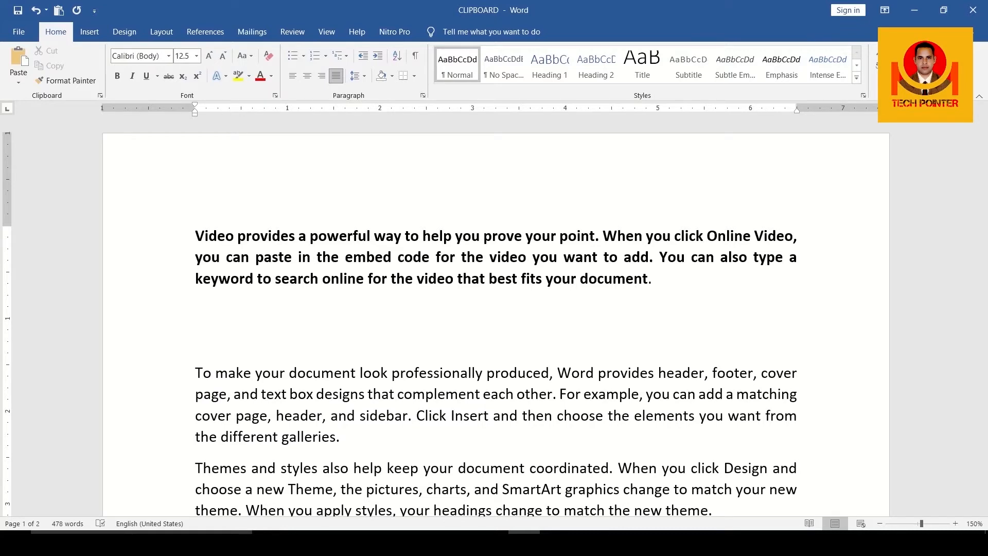
Italicize the 'Themes and styles' paragraph and underline the 'Save time in Word' paragraph.
scroll(280, 376, down, 3)
click(196, 329)
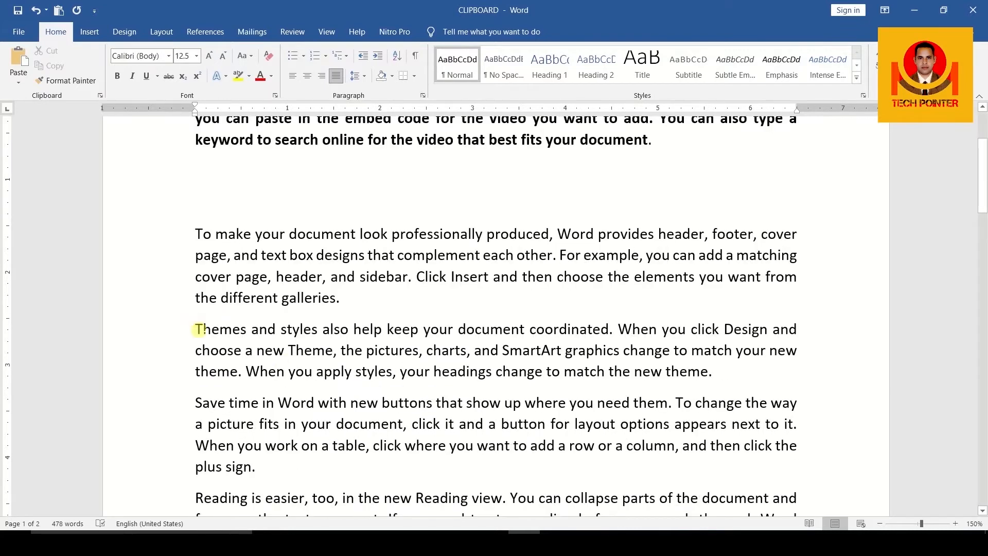
drag(195, 328, 718, 371)
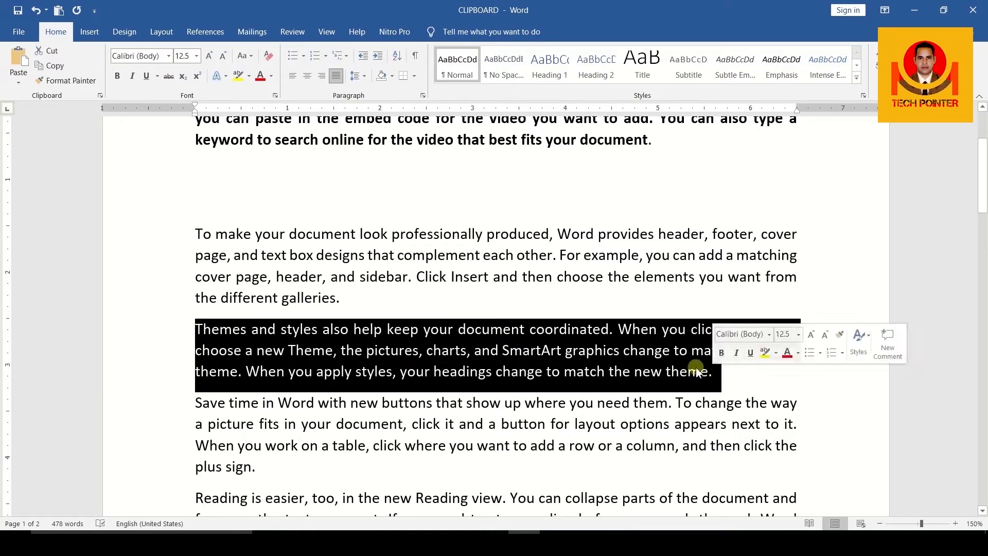
click(132, 75)
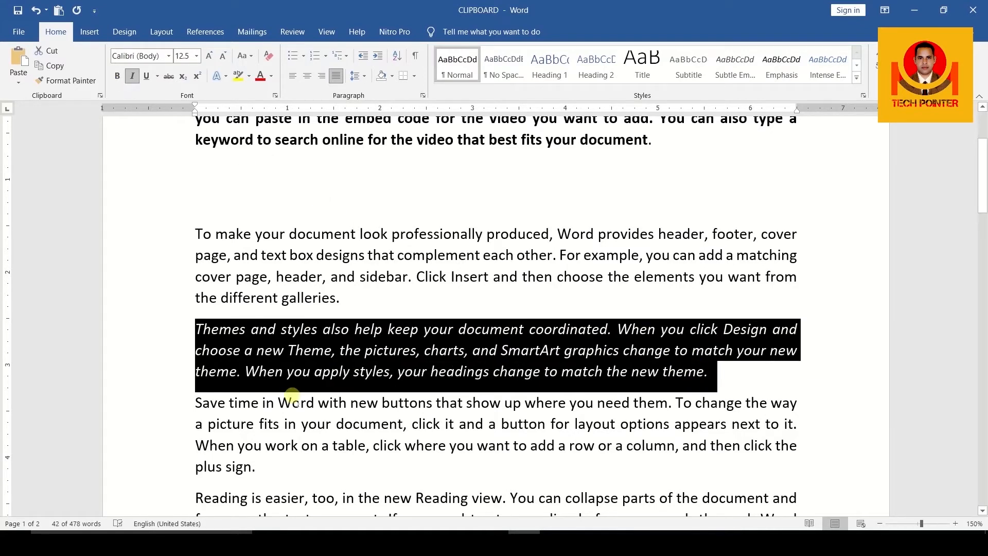
click(198, 403)
drag(198, 403, 265, 469)
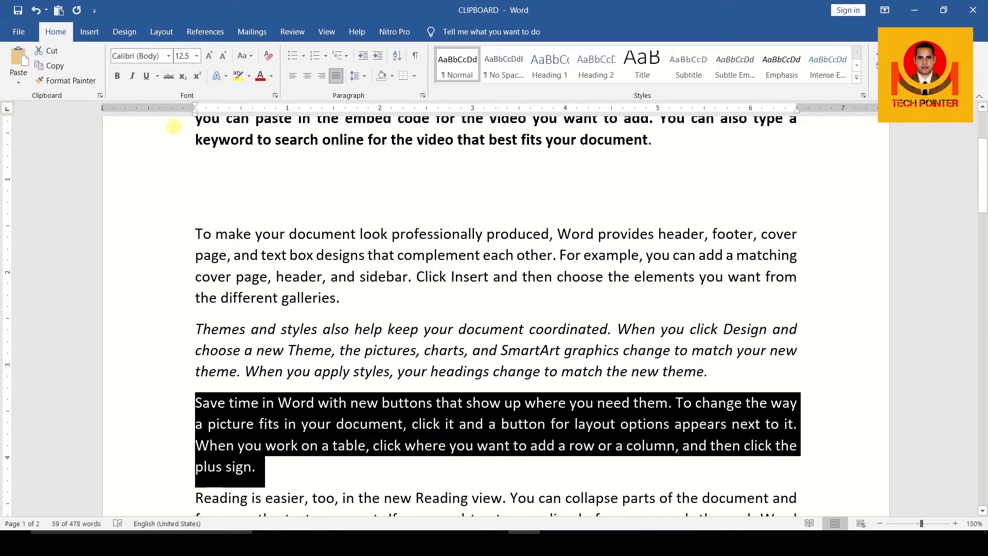
click(147, 81)
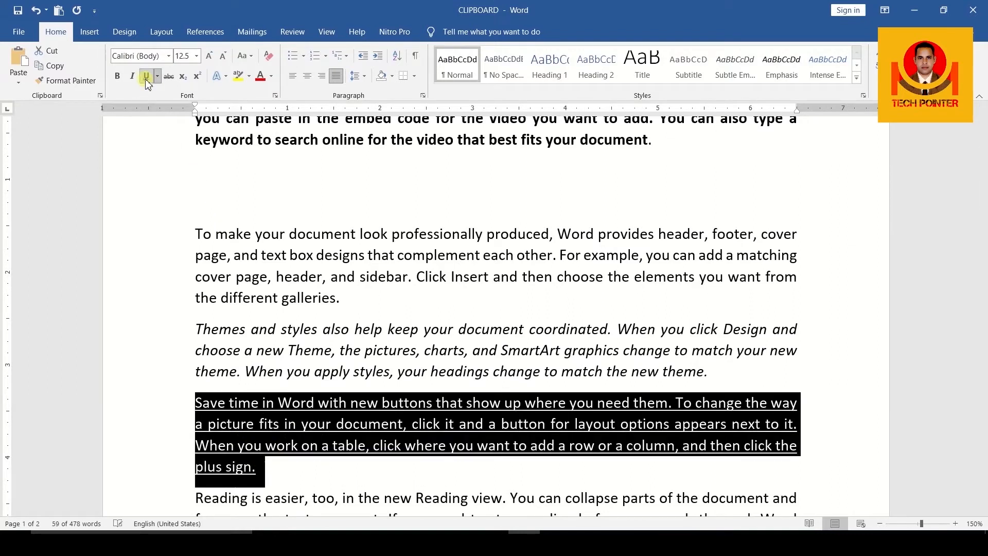
click(304, 472)
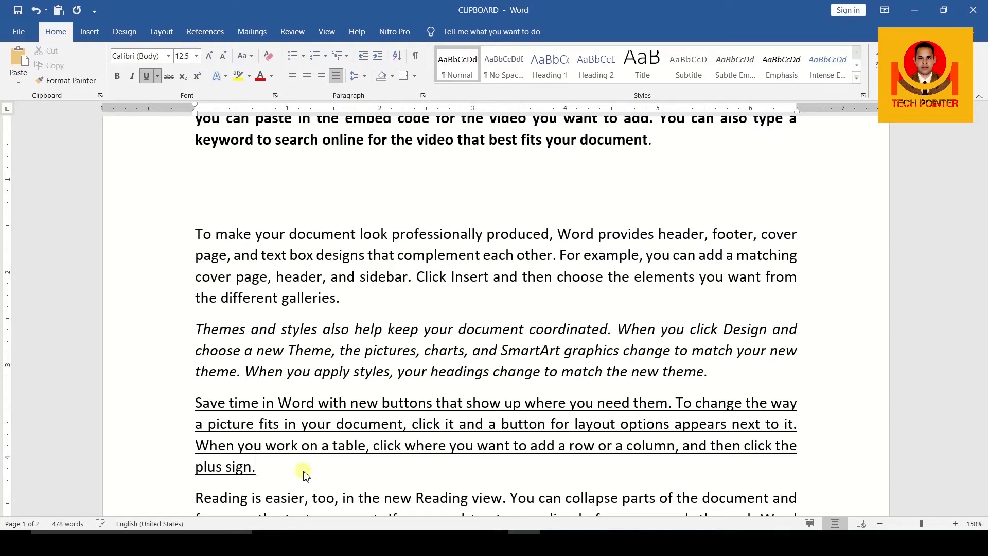
scroll(257, 297, up, 3)
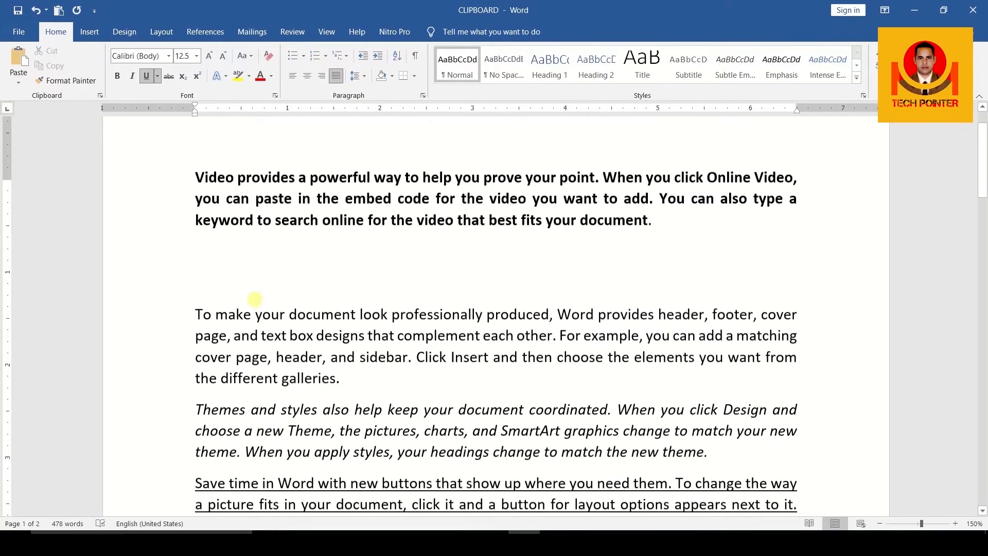
Cut the 'To make your document look professionally produced' paragraph with Ctrl+X.
drag(188, 329, 359, 400)
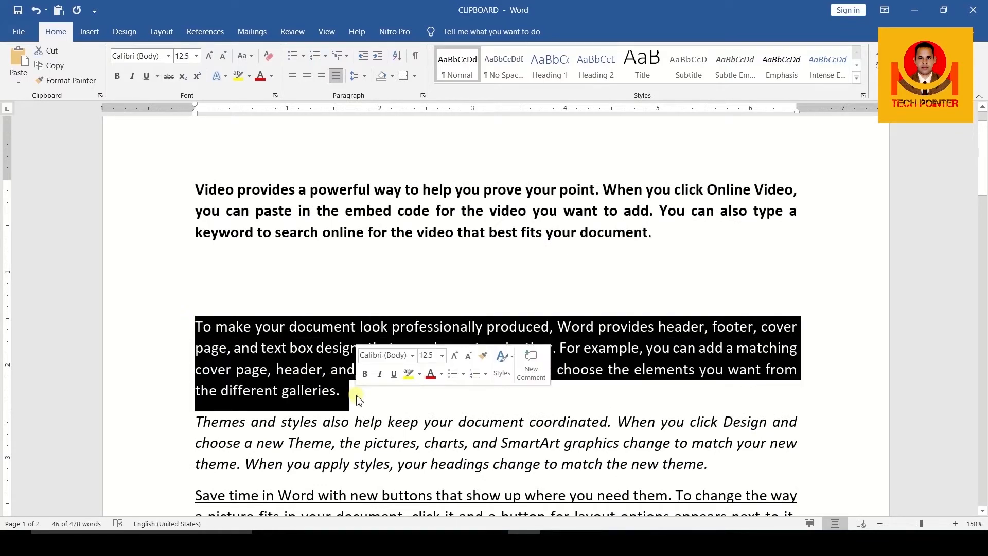
key(ctrl+x)
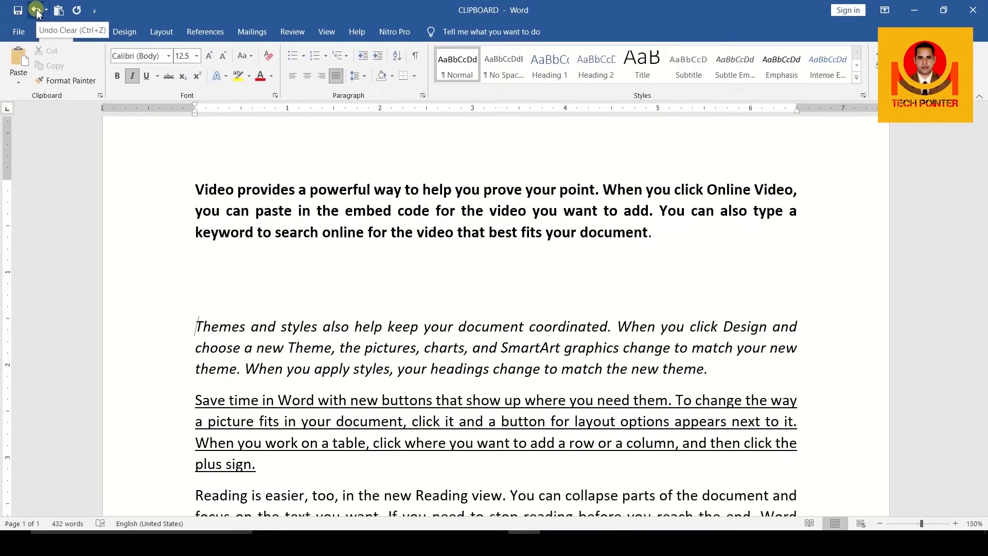
click(85, 23)
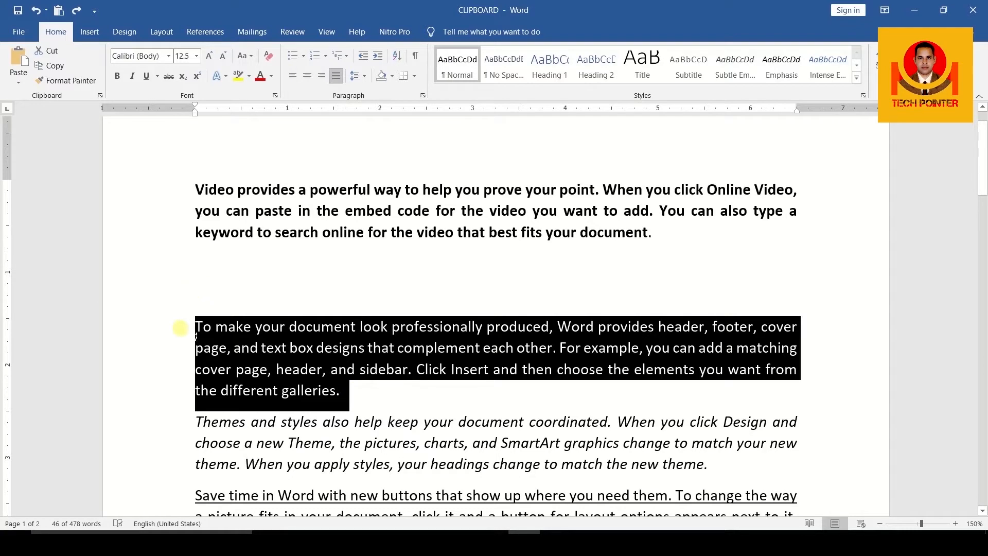
Undo the underline, italics, blank lines and bold so the paragraphs are plain again.
click(36, 11)
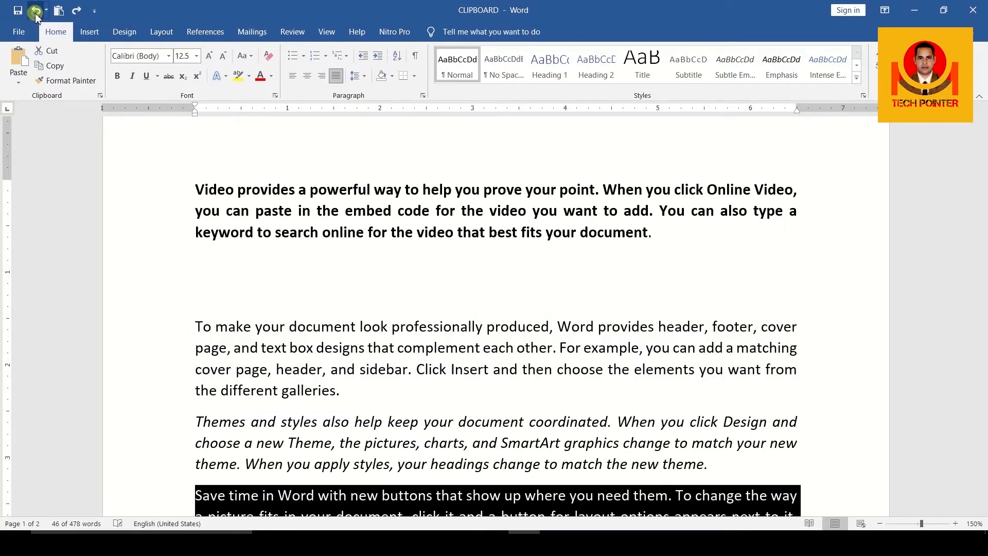
scroll(342, 417, down, 1)
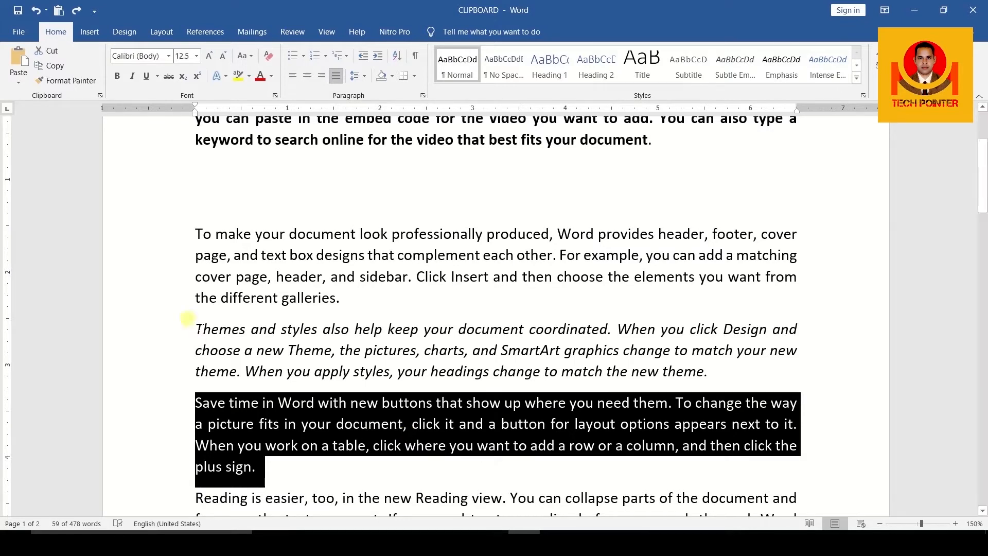
click(36, 11)
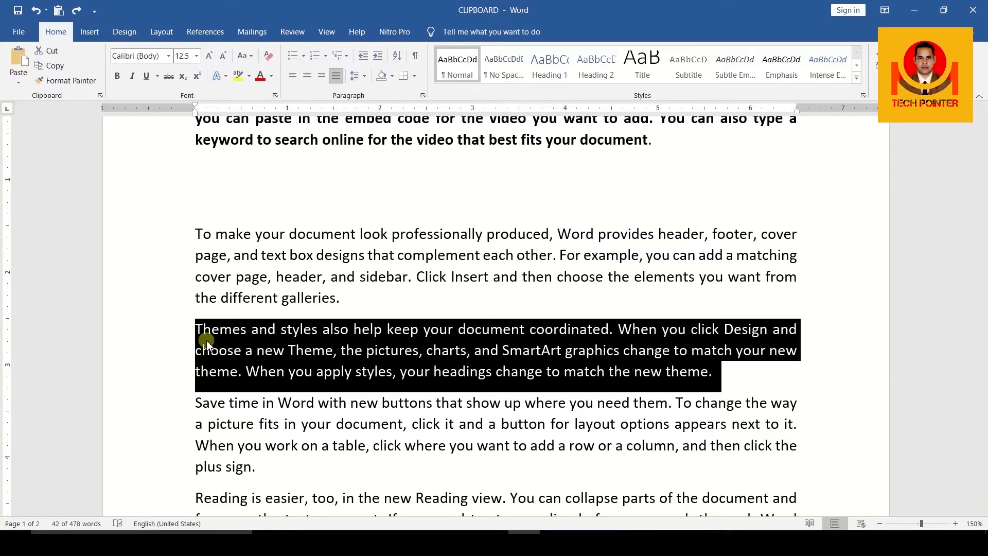
click(35, 10)
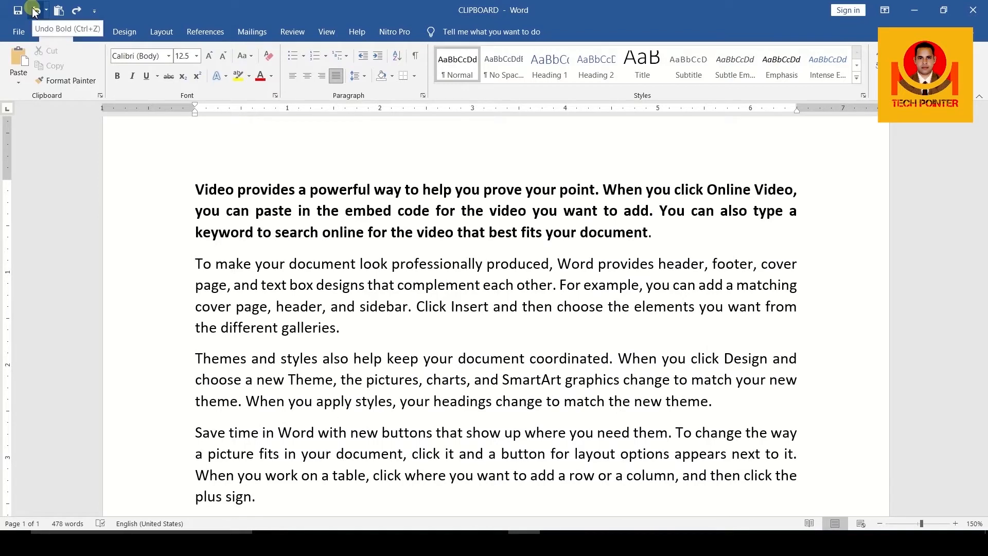
click(34, 10)
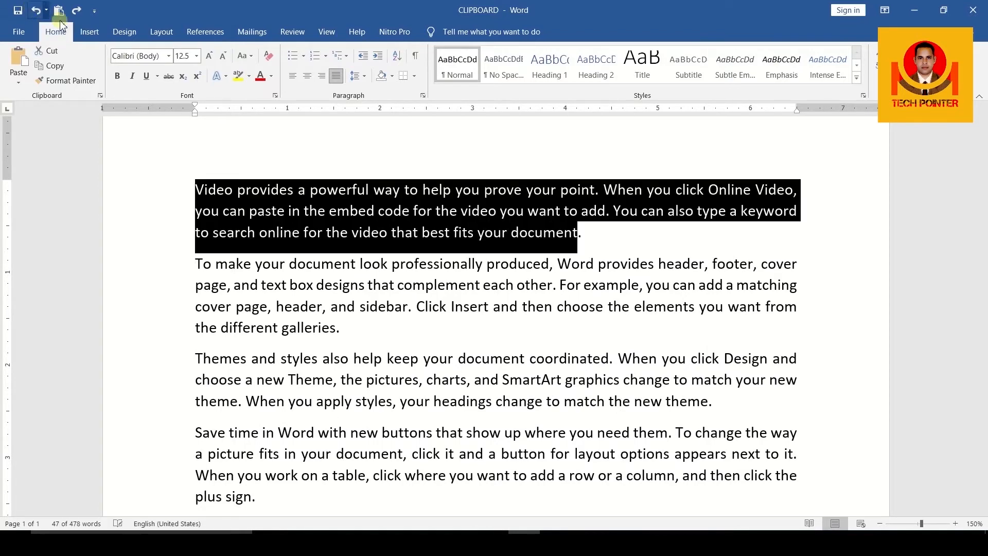
click(234, 249)
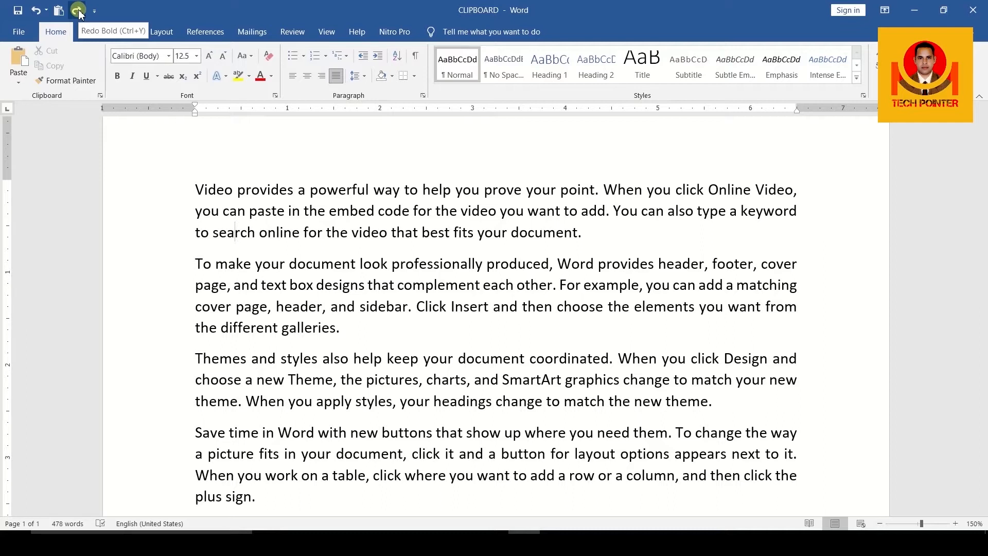
Redo the bold, blank lines, italics and underline edits from the Quick Access Toolbar.
click(77, 10)
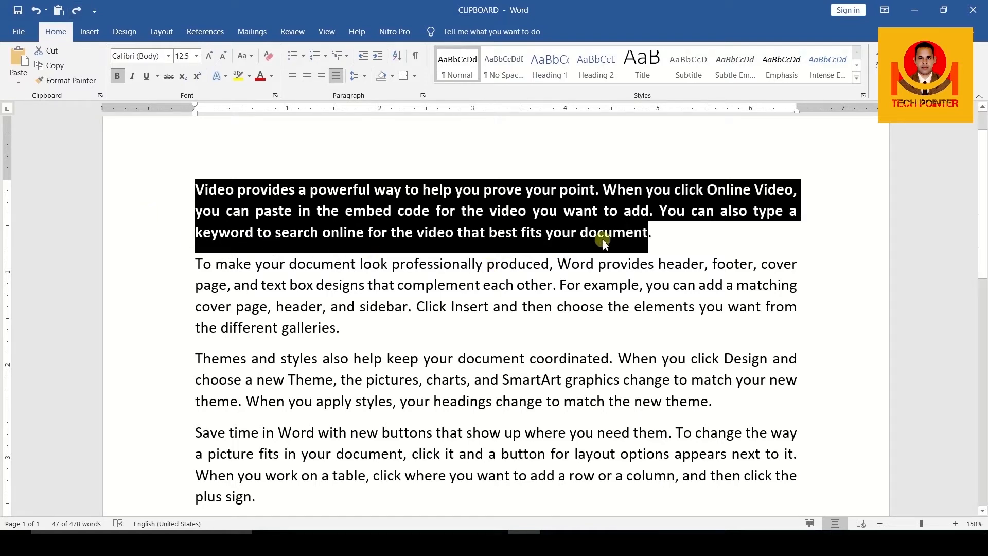
click(79, 11)
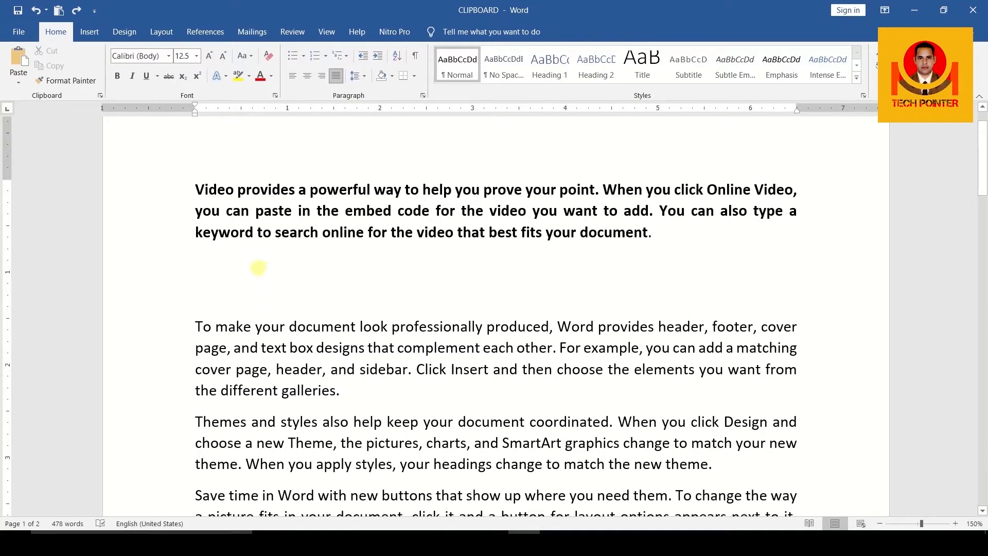
click(79, 12)
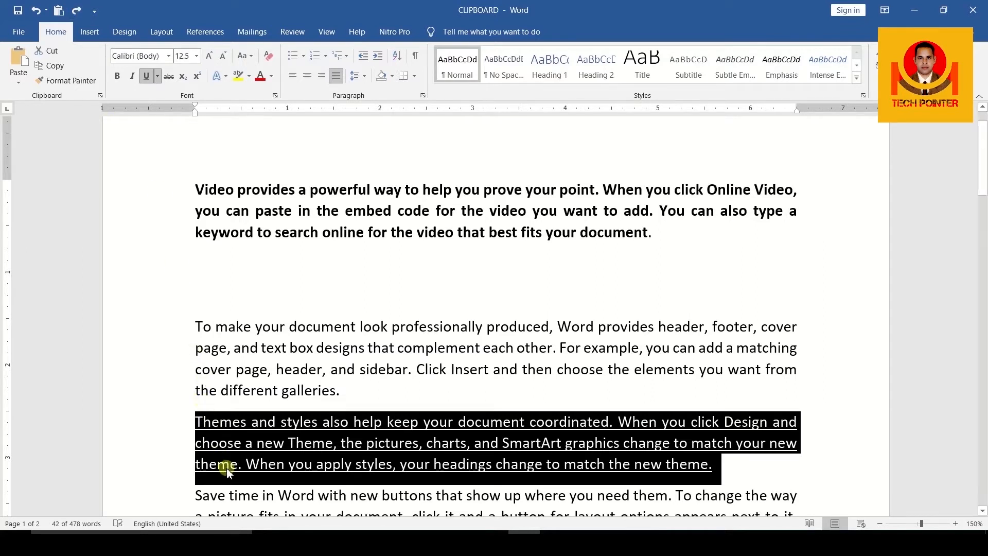
click(72, 15)
click(72, 14)
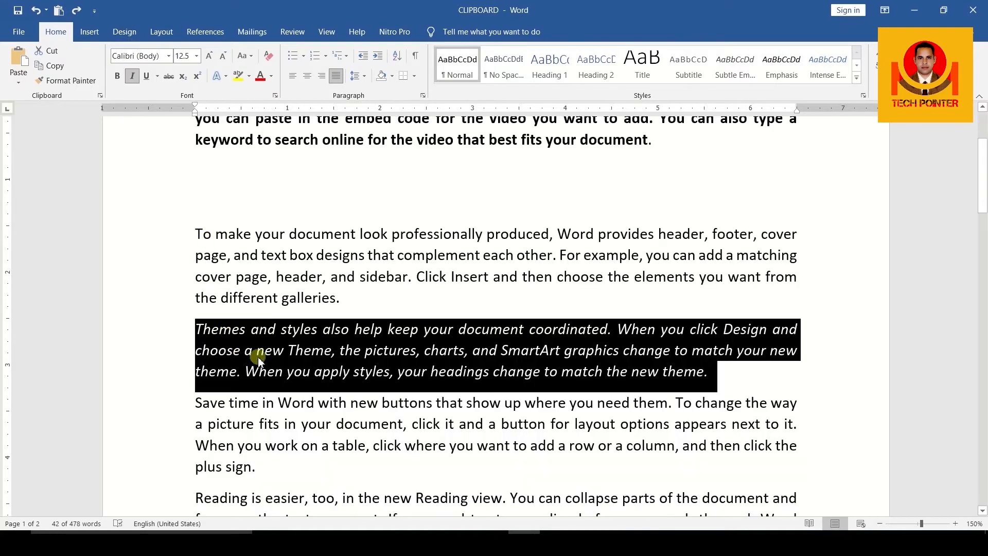
click(76, 14)
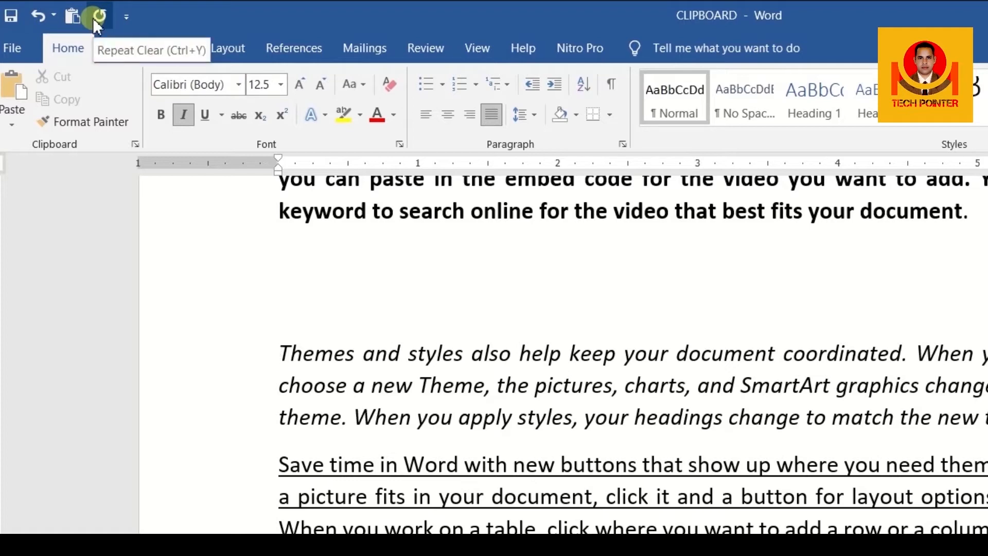
Add the New and Quick Print commands to the Quick Access Toolbar.
click(125, 17)
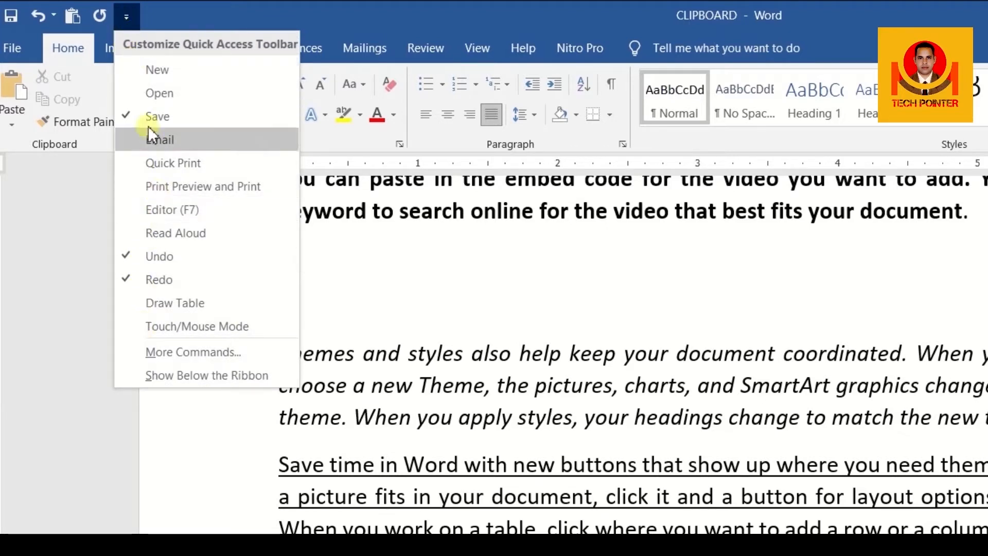
click(130, 69)
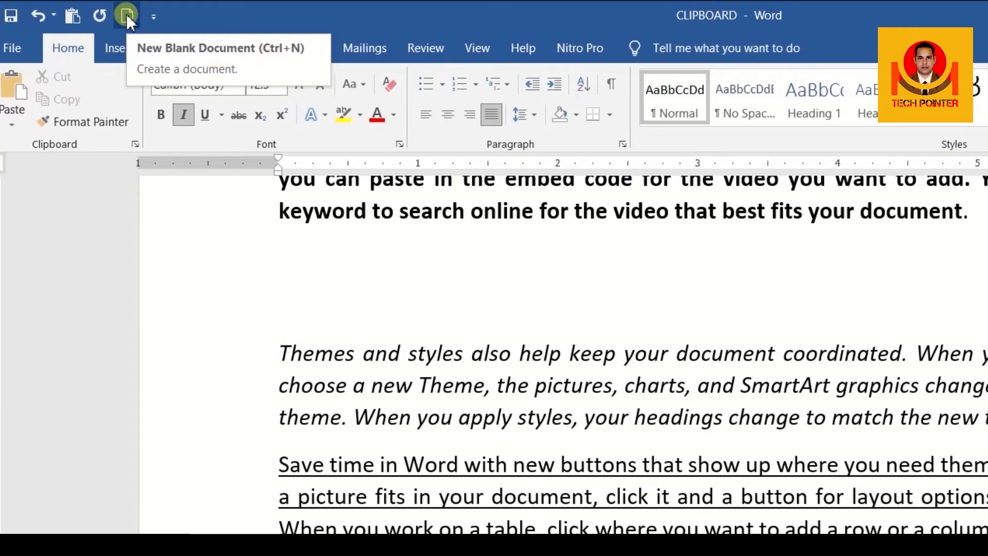
click(153, 16)
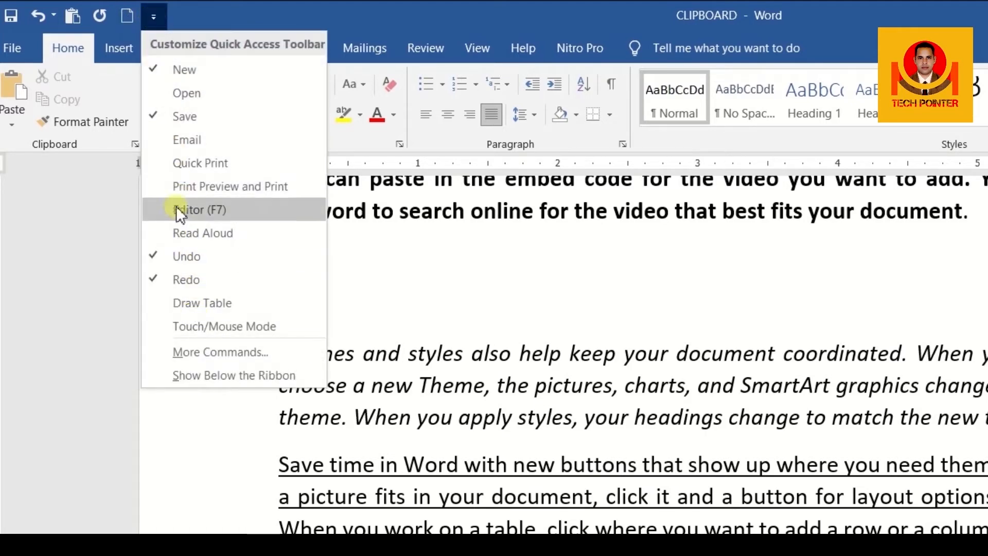
click(158, 162)
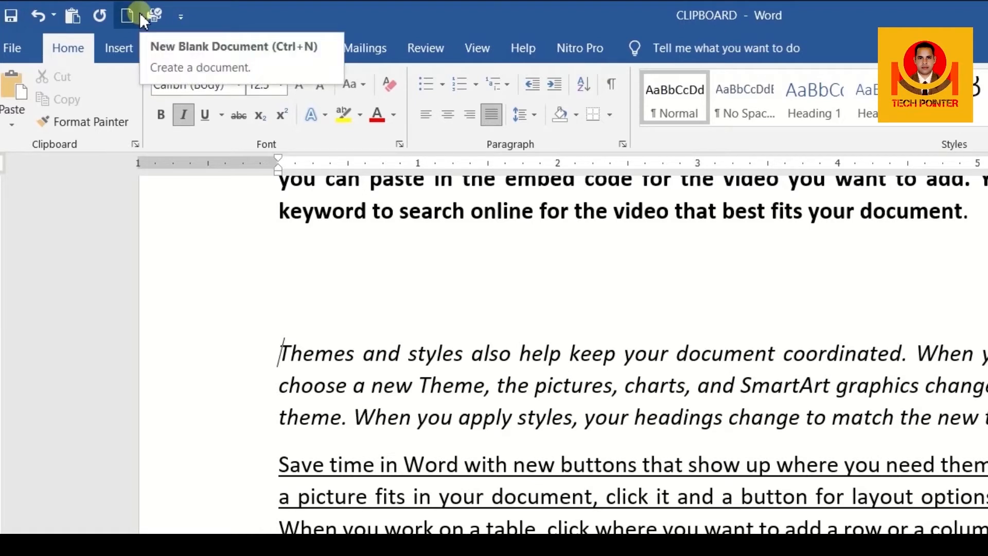
click(180, 16)
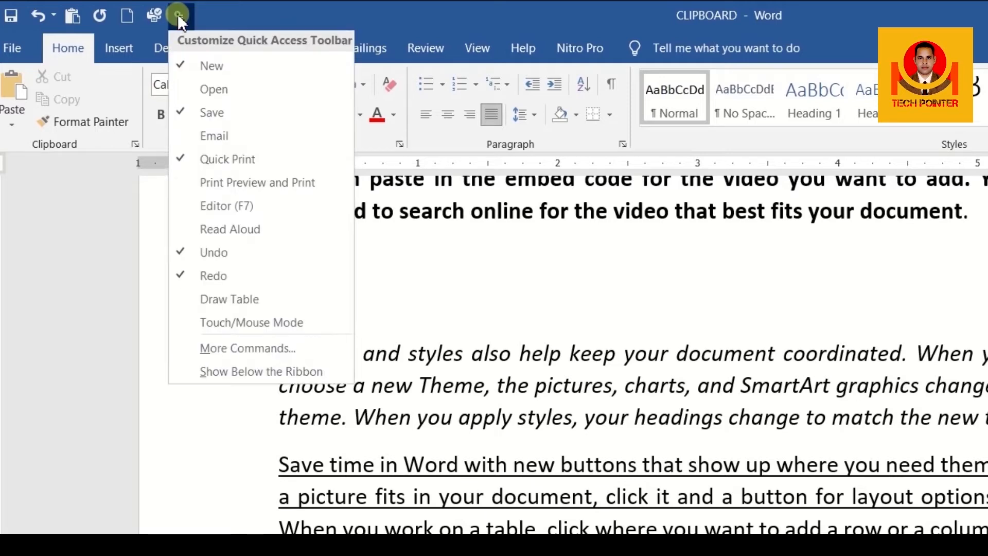
Add Delete Comment from Popular Commands to the Quick Access Toolbar via More Commands.
click(245, 355)
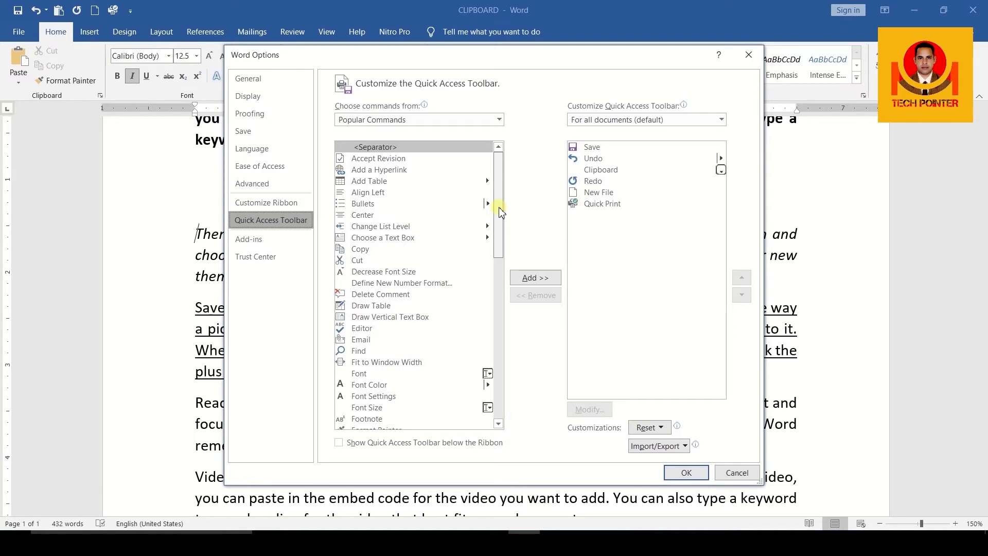
mouse_move(501, 211)
mouse_down()
mouse_move(496, 367)
mouse_move(498, 240)
mouse_up()
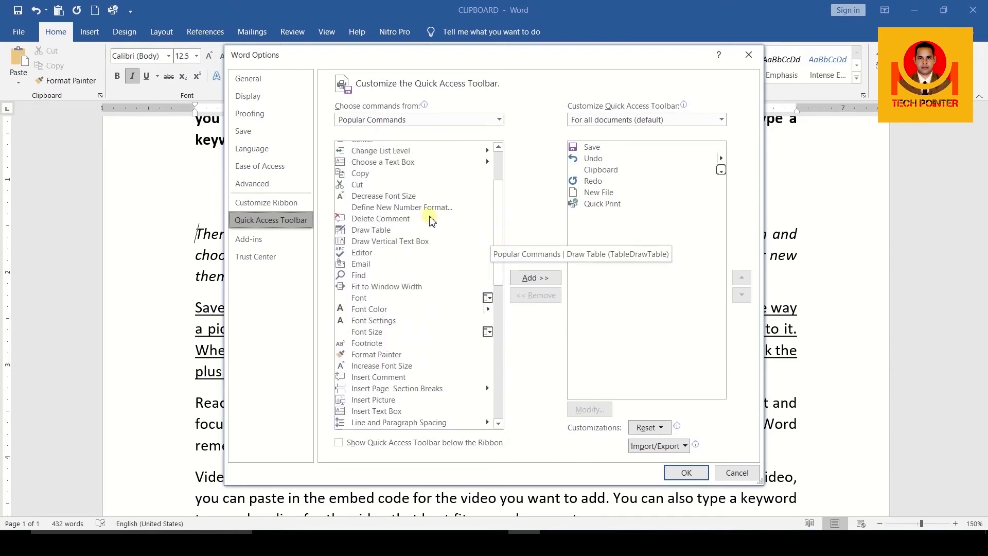
click(397, 220)
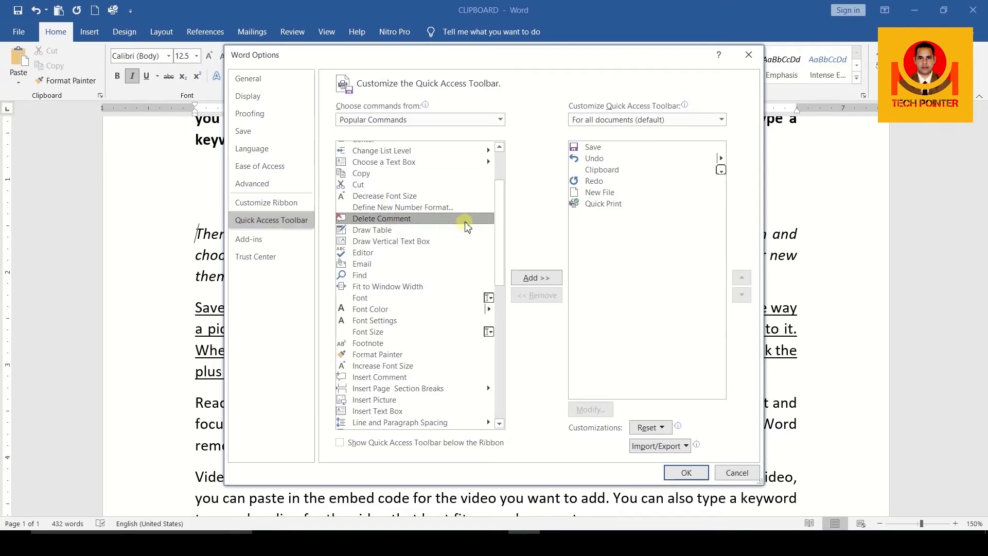
click(544, 278)
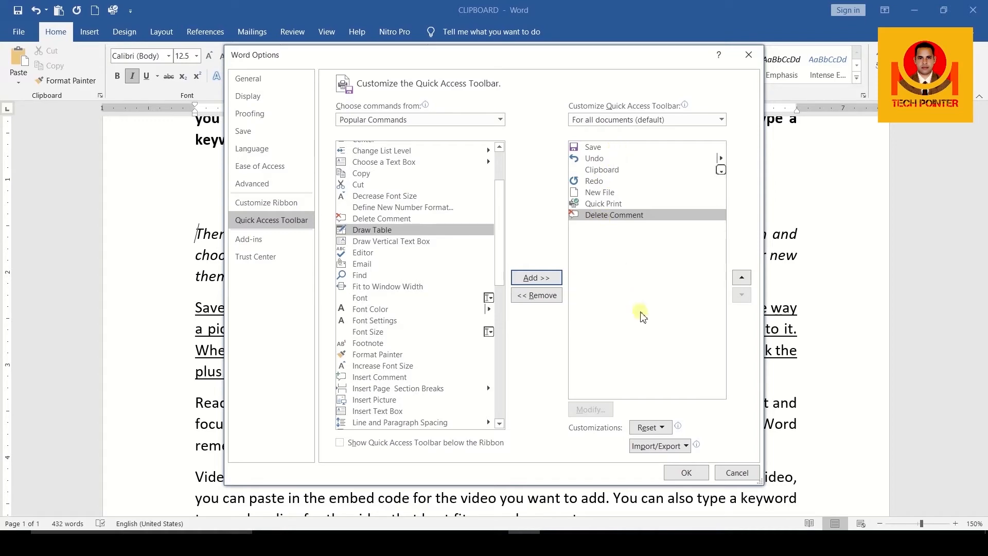
click(687, 473)
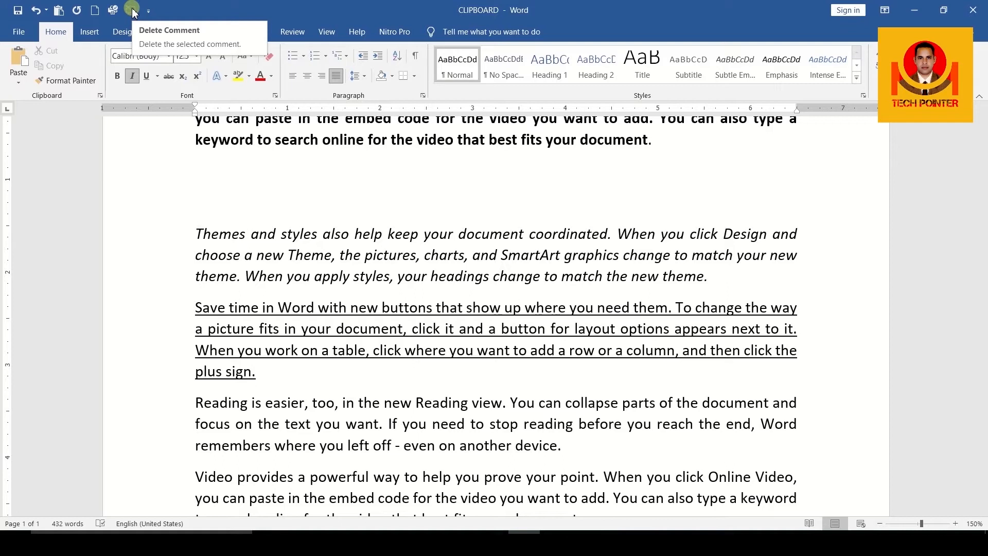
Show the Quick Access Toolbar below the ribbon.
click(148, 11)
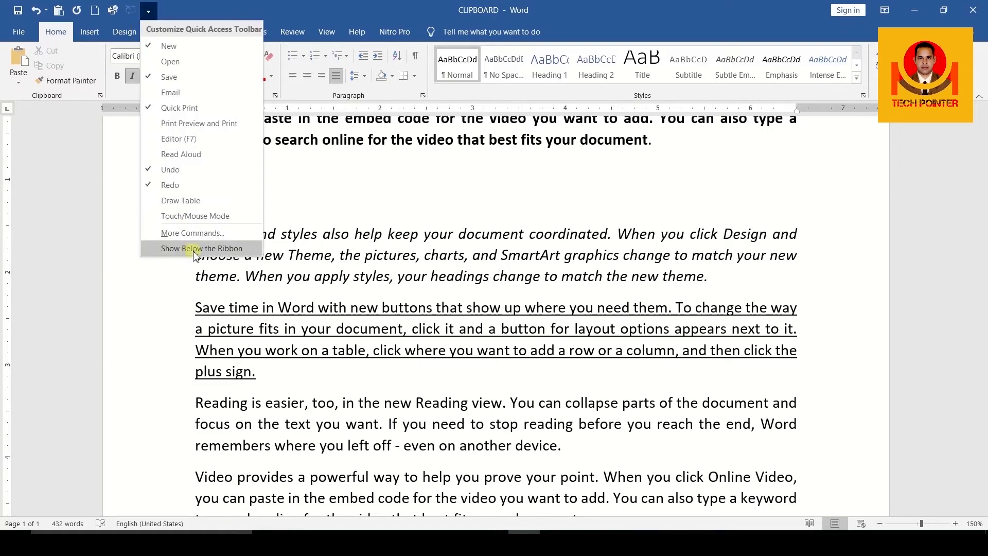
click(211, 251)
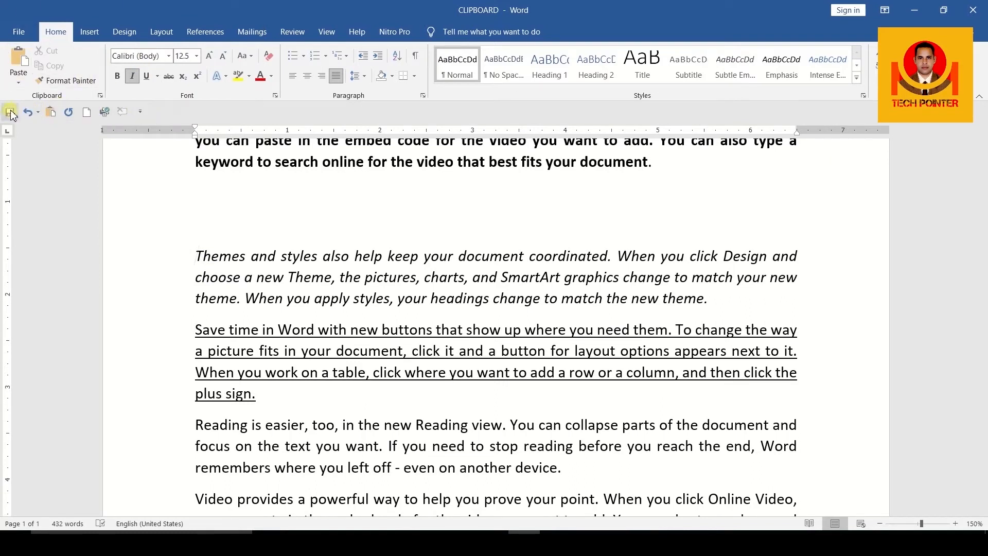
Show the Quick Access Toolbar above the ribbon in the title bar again.
click(139, 112)
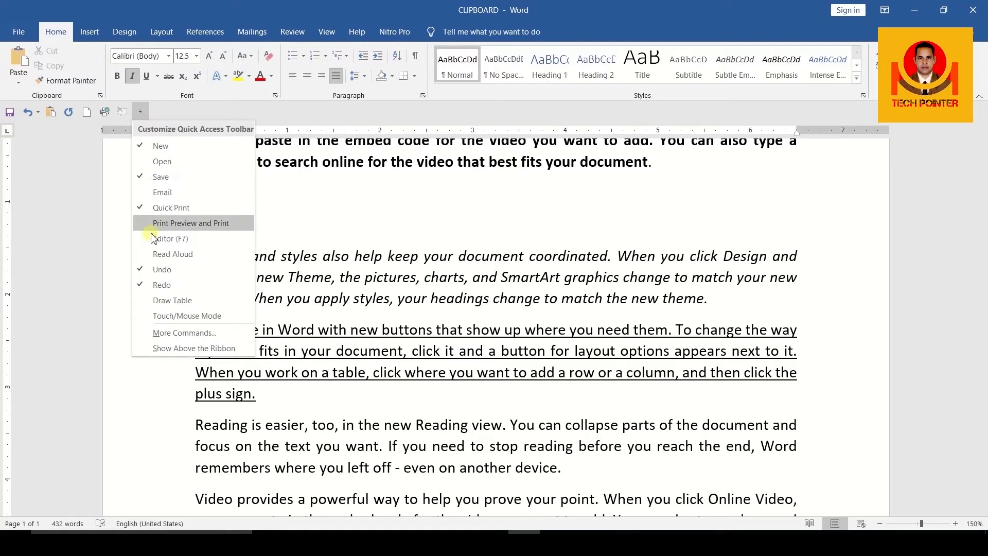
click(174, 348)
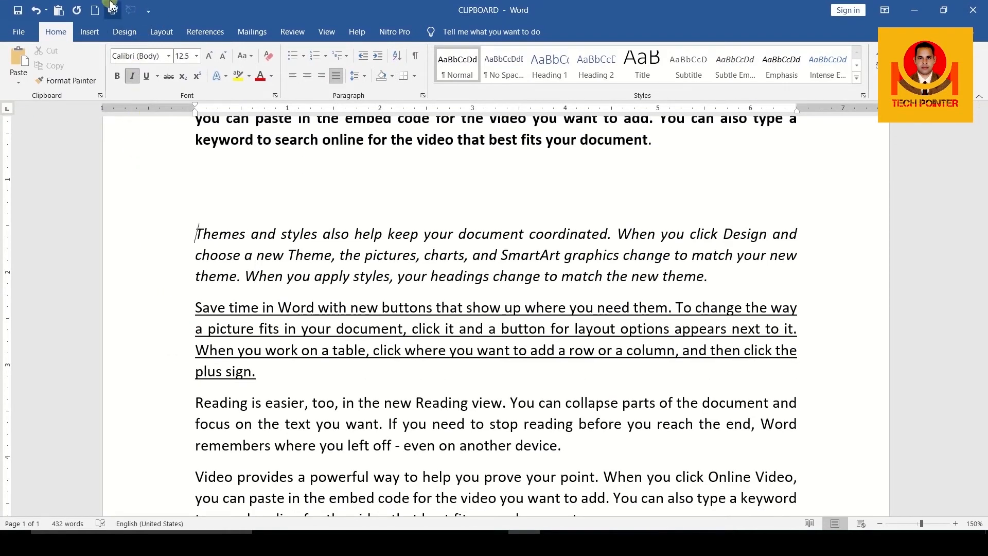
click(149, 11)
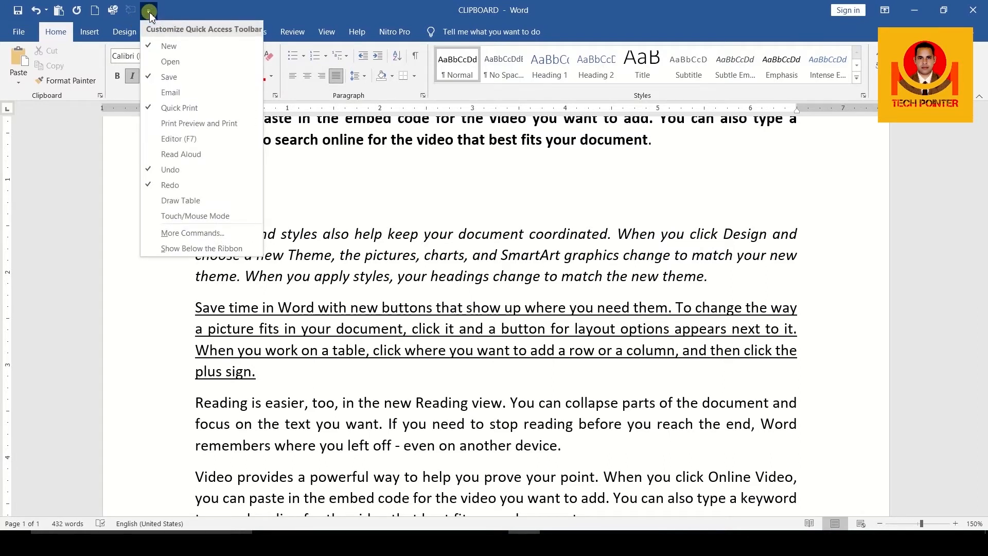
Open Word Options on the General page through More Commands.
click(173, 237)
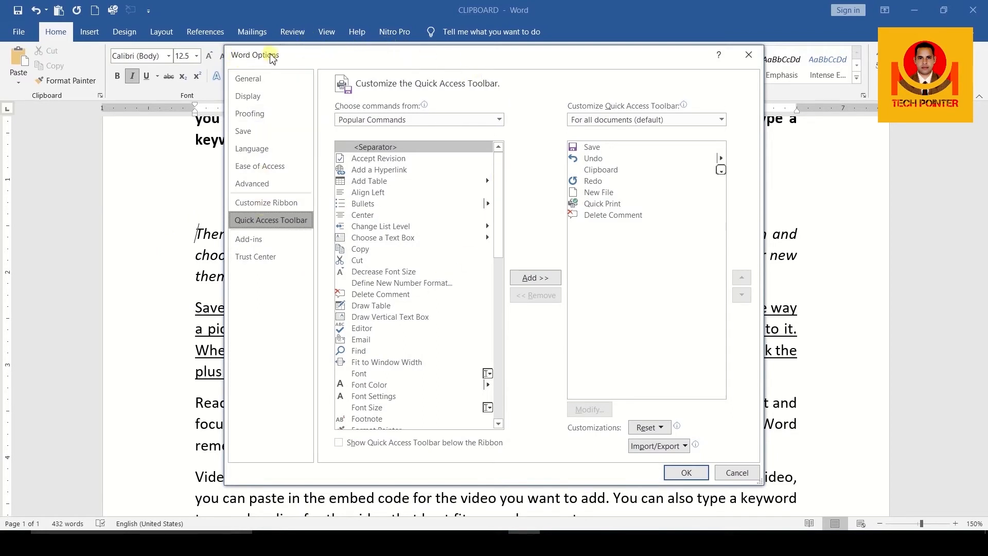
click(248, 79)
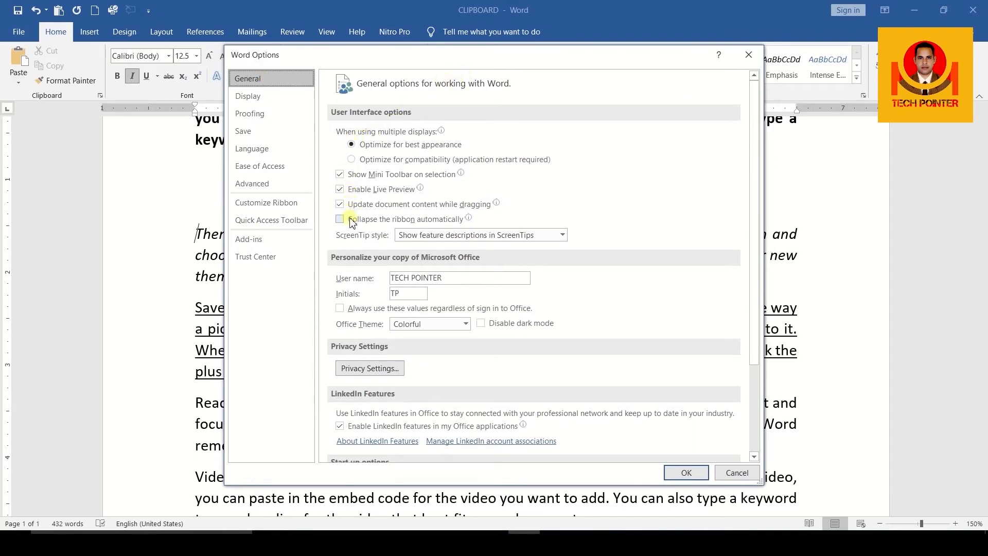
mouse_move(353, 191)
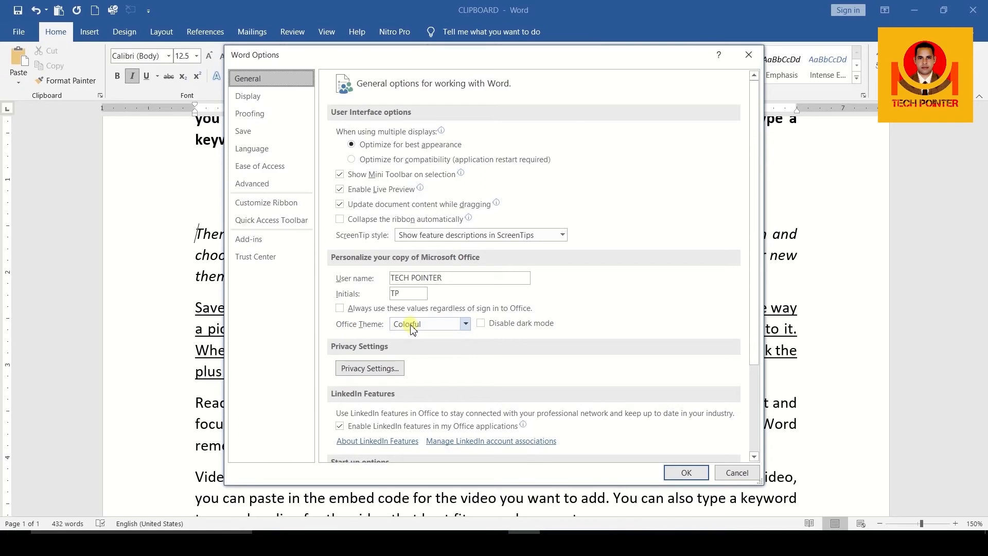
Set the Office Theme to Dark Gray and apply it with OK.
click(467, 325)
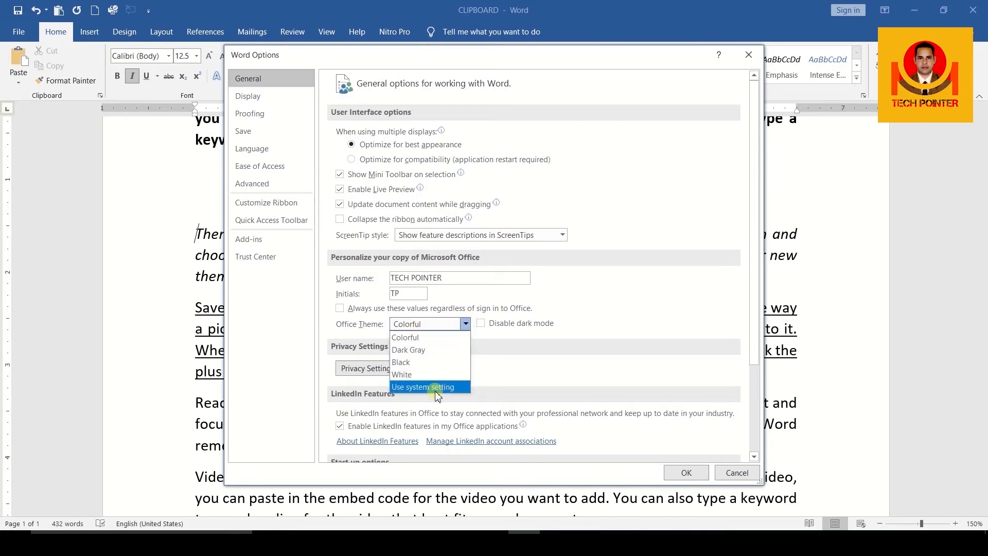
click(425, 352)
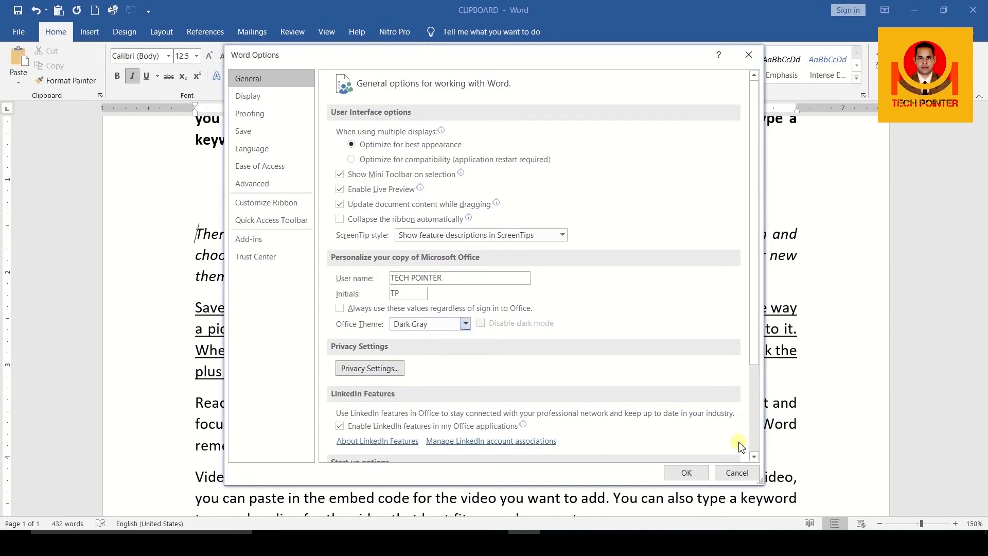
click(698, 472)
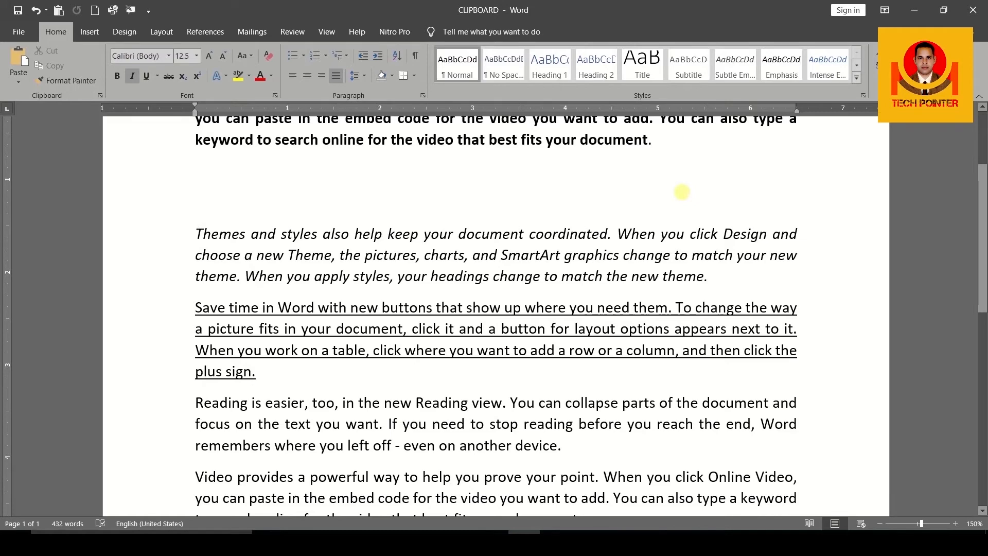
scroll(682, 191, up, 2)
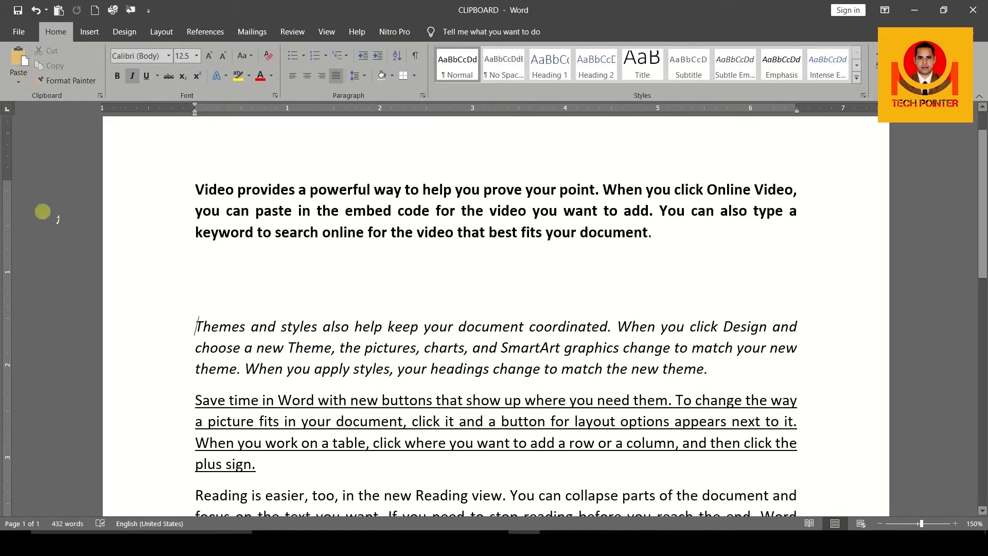
In Word Options' General page, set the Office Theme to Black and apply it.
click(144, 10)
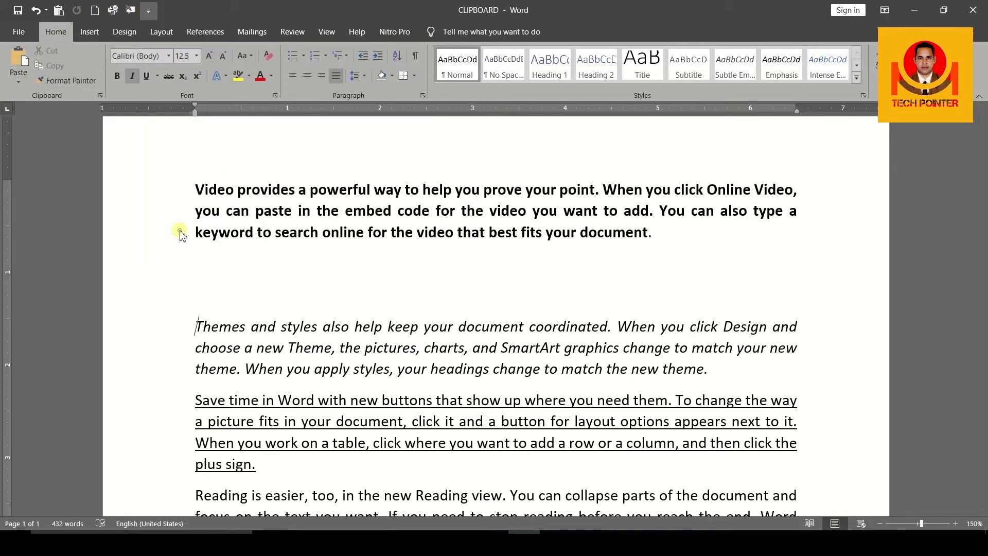
click(181, 232)
click(274, 107)
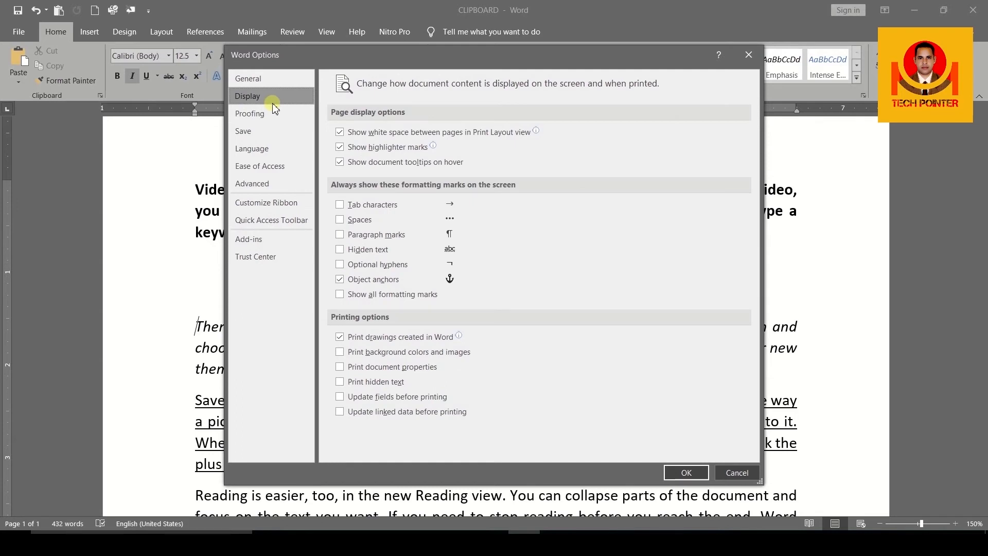
click(268, 79)
click(440, 324)
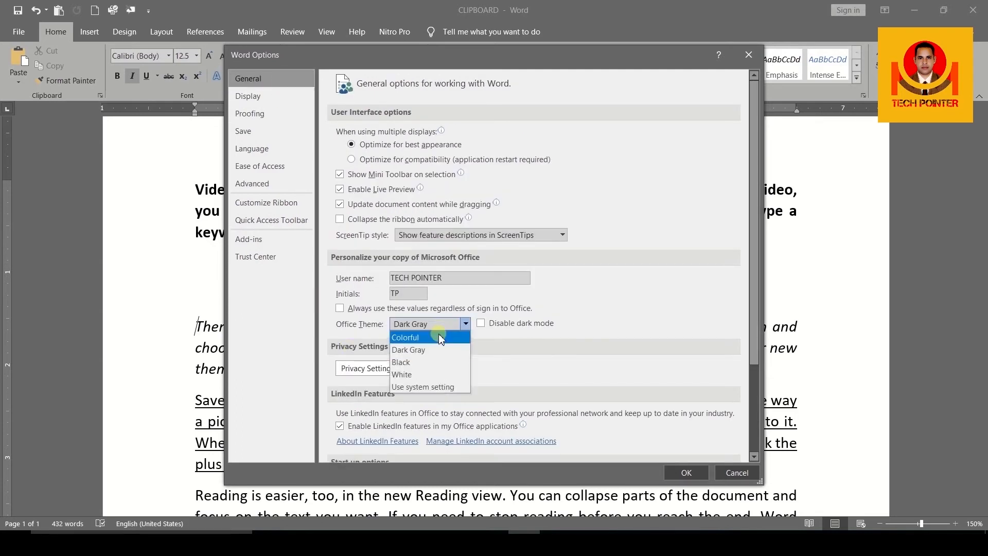
click(441, 367)
click(686, 474)
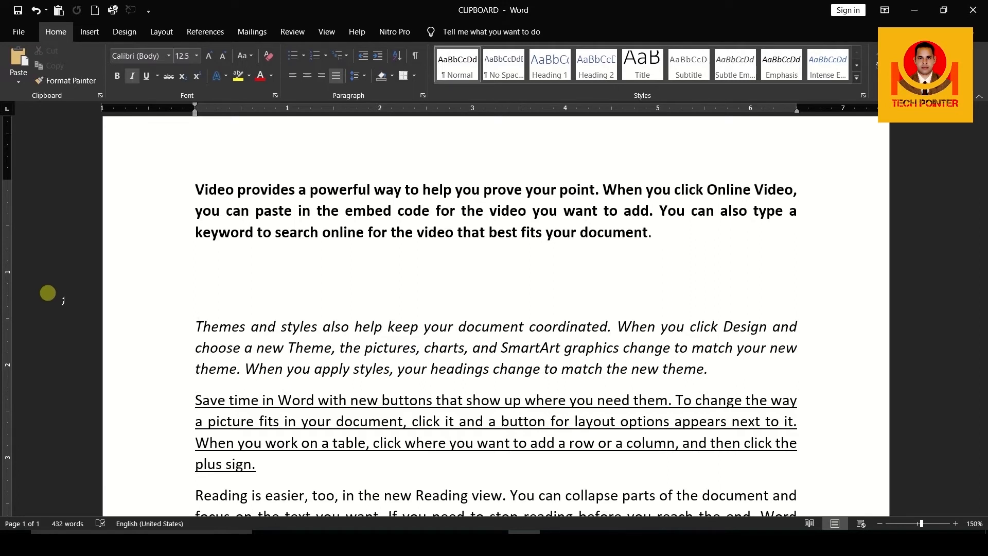
Open Customize Keyboard from the Customize Ribbon options and list the Fonts category.
click(148, 10)
click(180, 234)
click(276, 206)
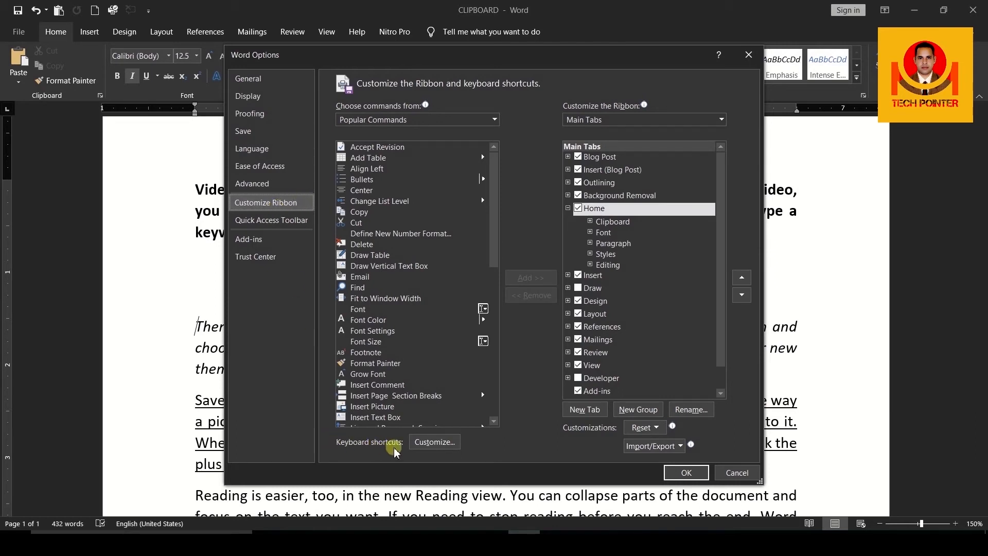
click(423, 448)
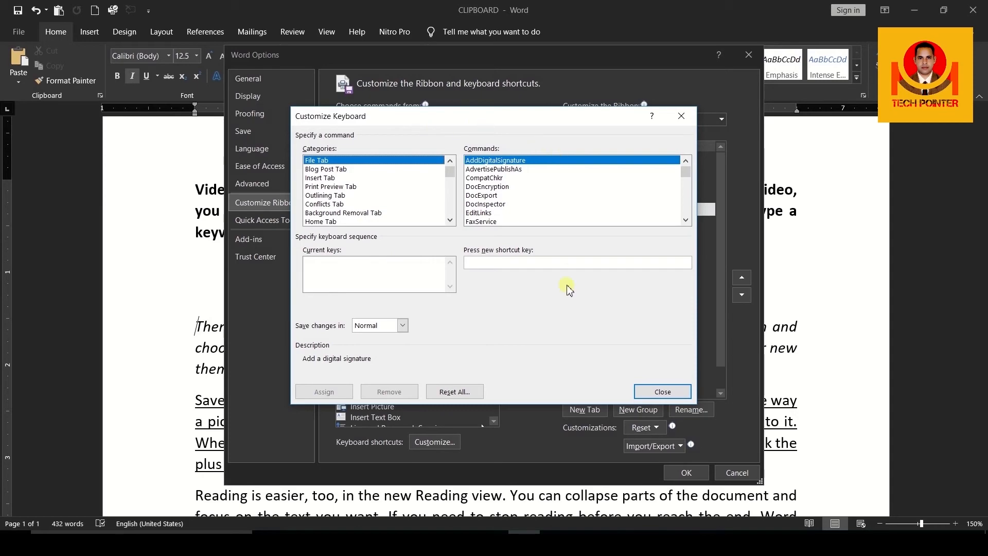
drag(450, 173, 448, 214)
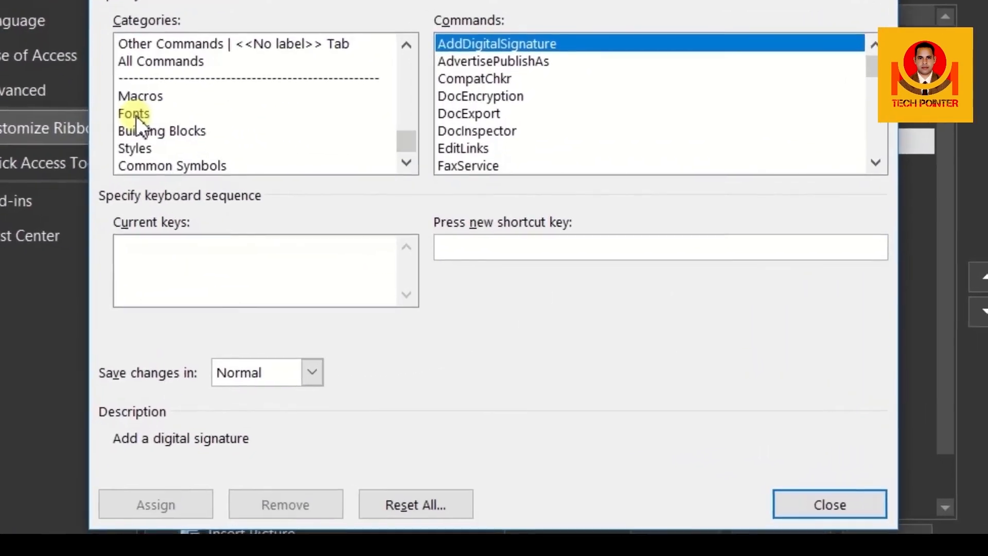
click(227, 156)
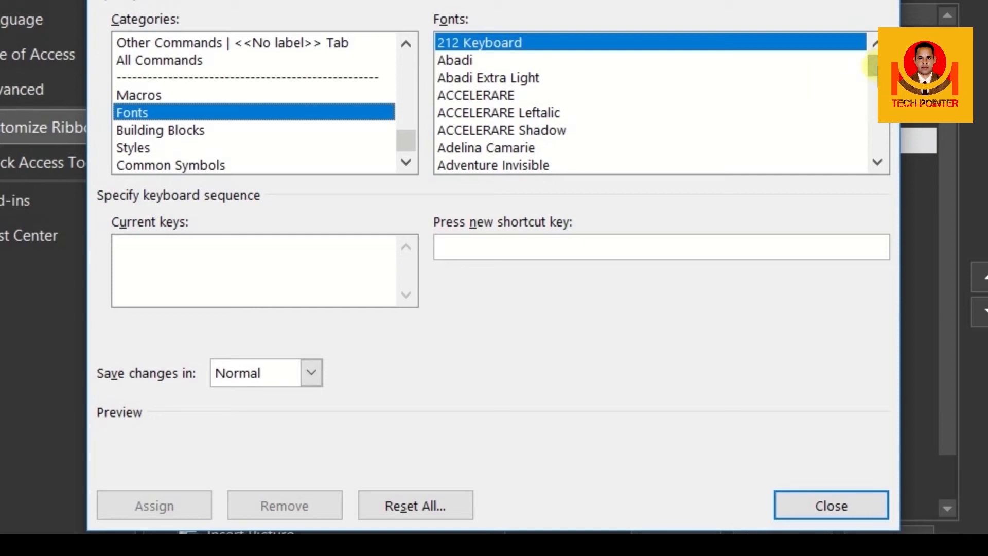
drag(873, 65, 872, 78)
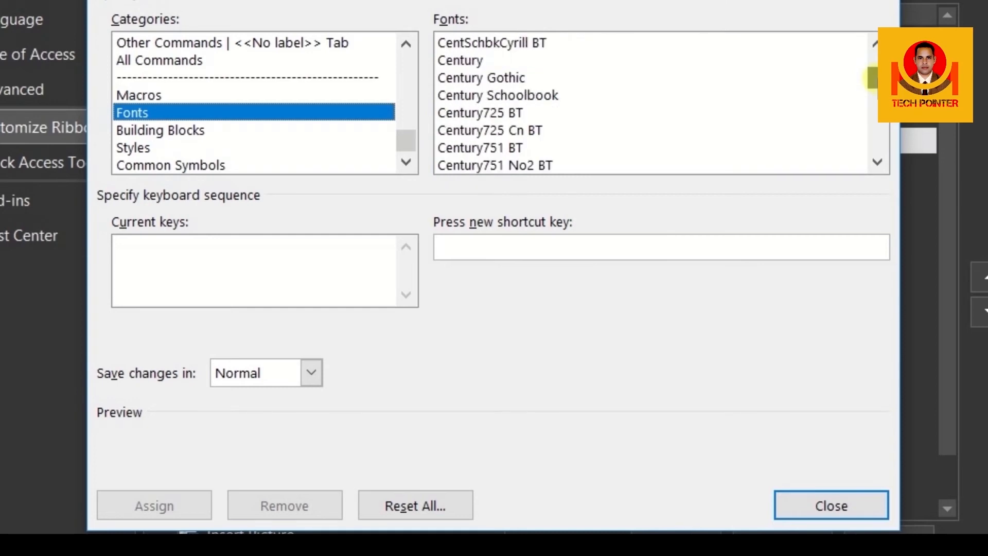
Assign the keyboard shortcut Alt+X to the Century font.
click(471, 63)
click(480, 249)
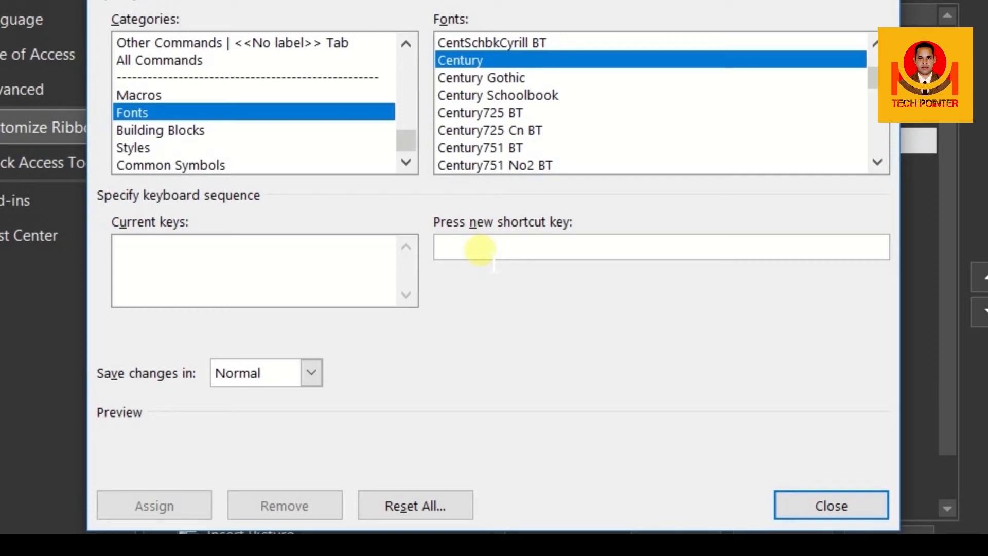
key(alt+x)
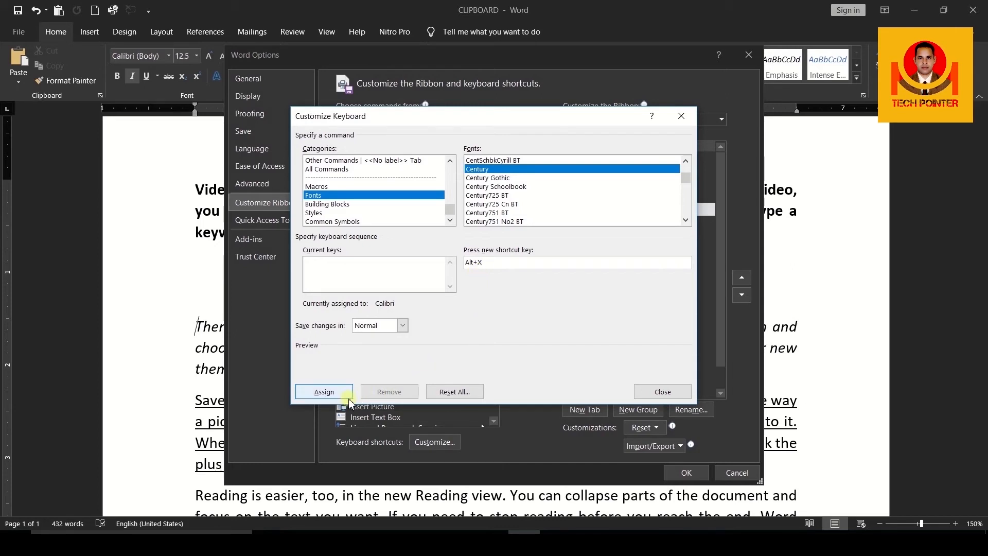
click(324, 392)
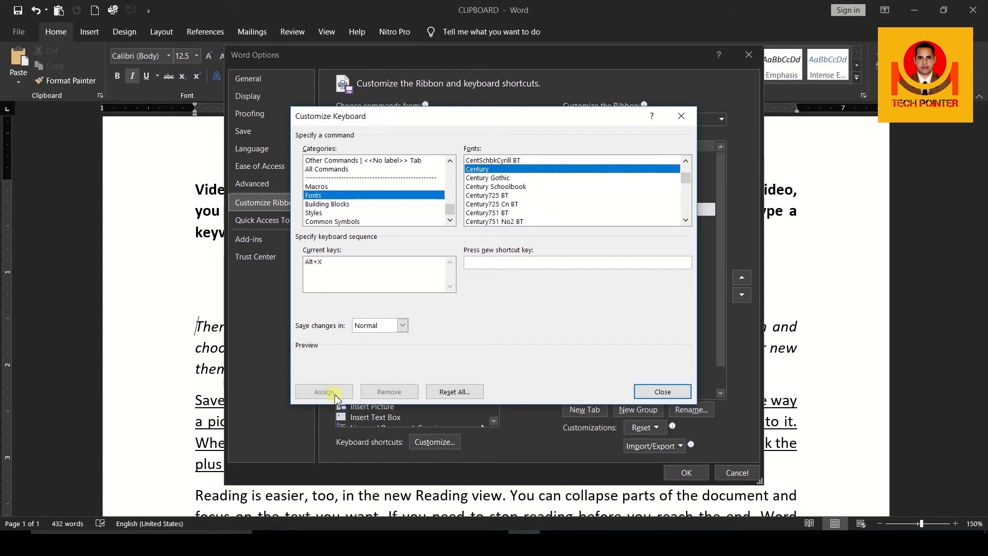
Assign Alt+C to the BHARTIYA HINDI_053 font and close the Customize Keyboard dialog.
scroll(617, 201, up, 5)
scroll(617, 200, down, 1)
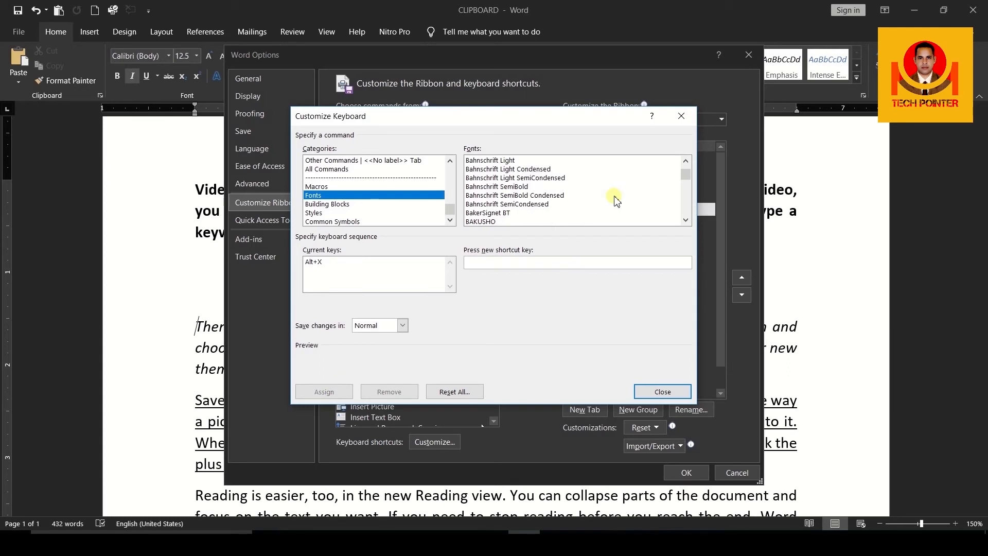
scroll(617, 201, down, 1)
scroll(617, 201, down, 2)
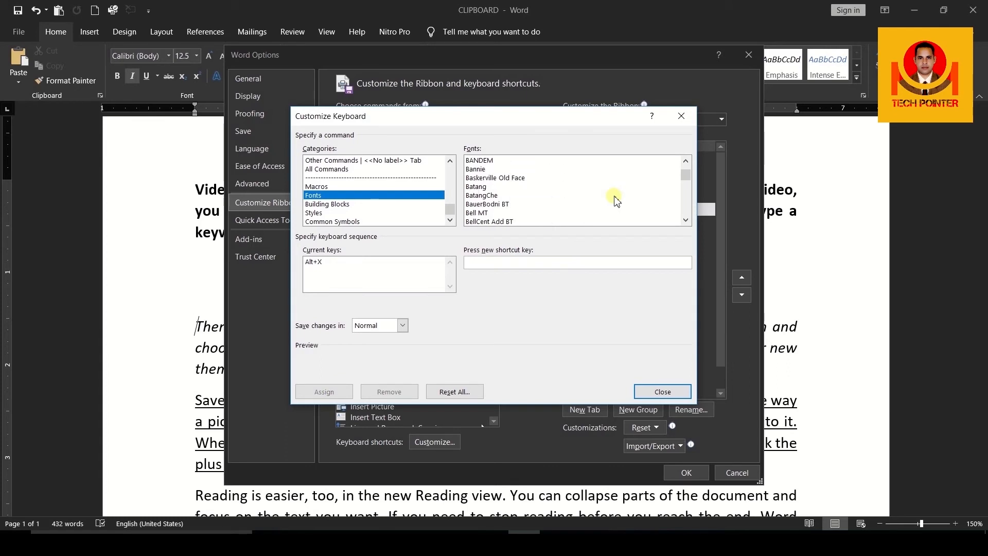
scroll(616, 201, down, 2)
scroll(616, 200, down, 2)
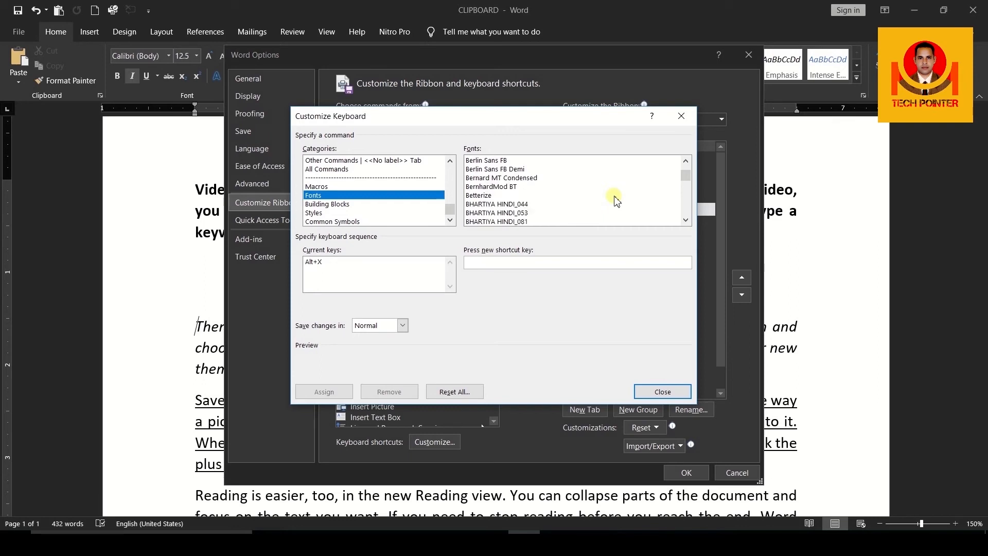
click(524, 214)
click(495, 264)
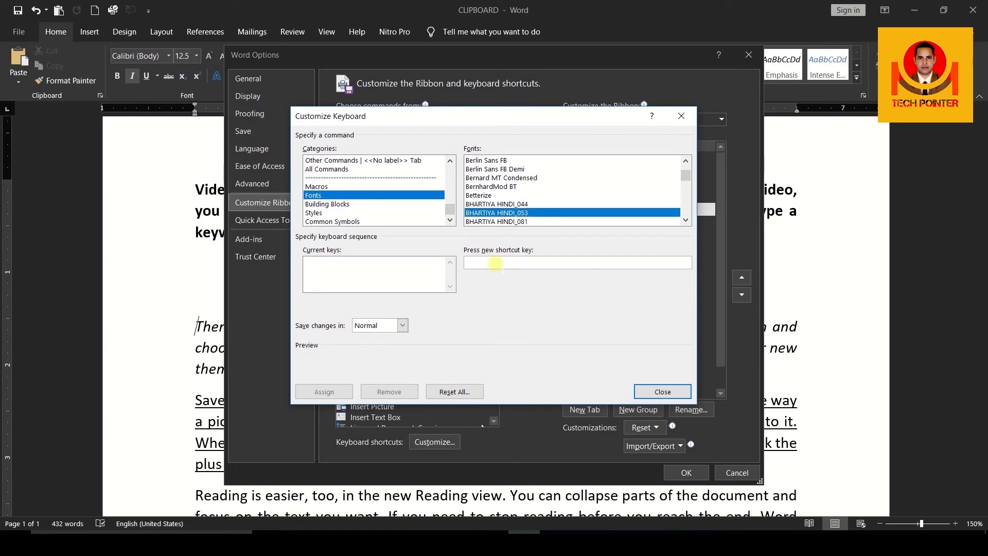
key(alt+c)
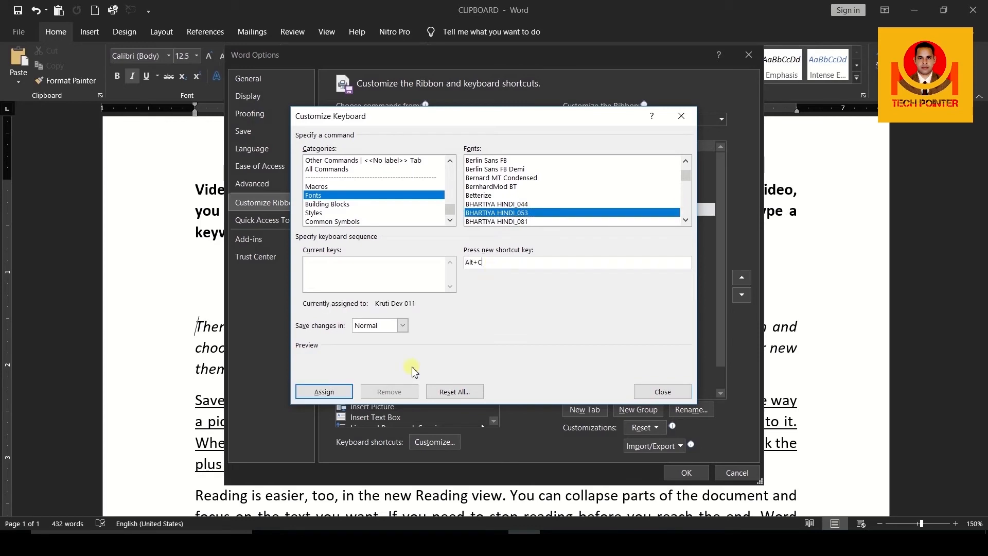
click(335, 394)
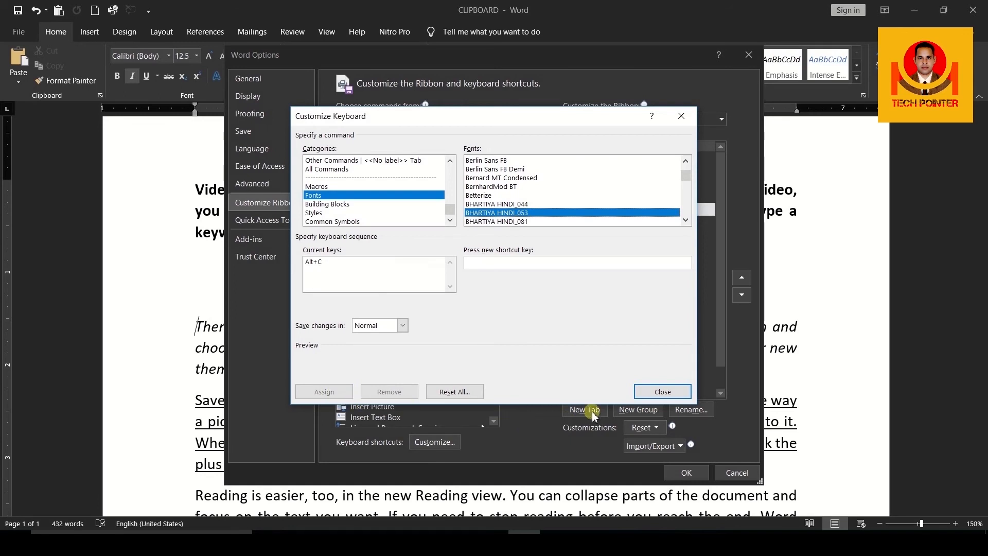
click(664, 392)
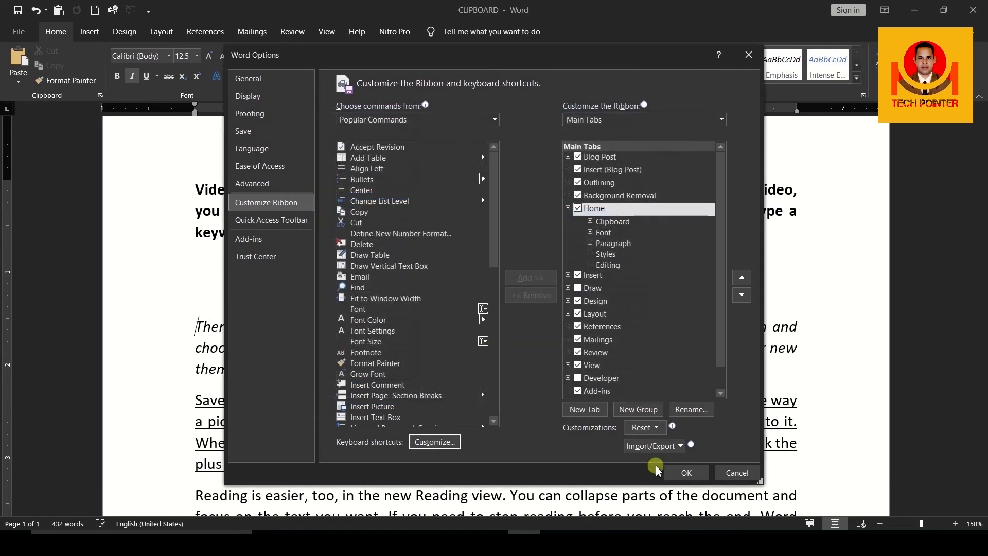
Close Word Options and insert blank lines above the existing text to leave an empty page.
click(693, 474)
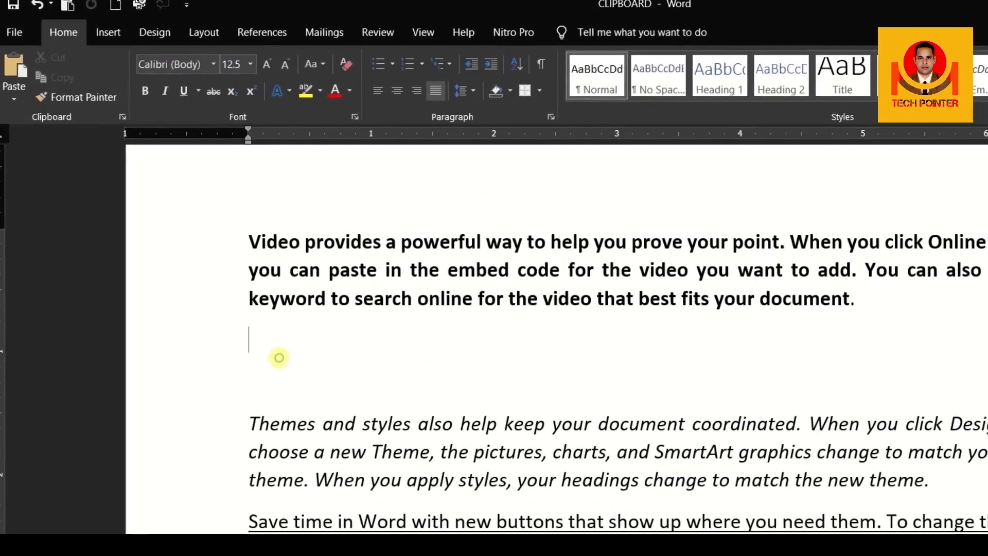
click(249, 240)
key(Return)
key(Return)
key(Return)
key(Return)
key(Return)
key(Return)
click(302, 319)
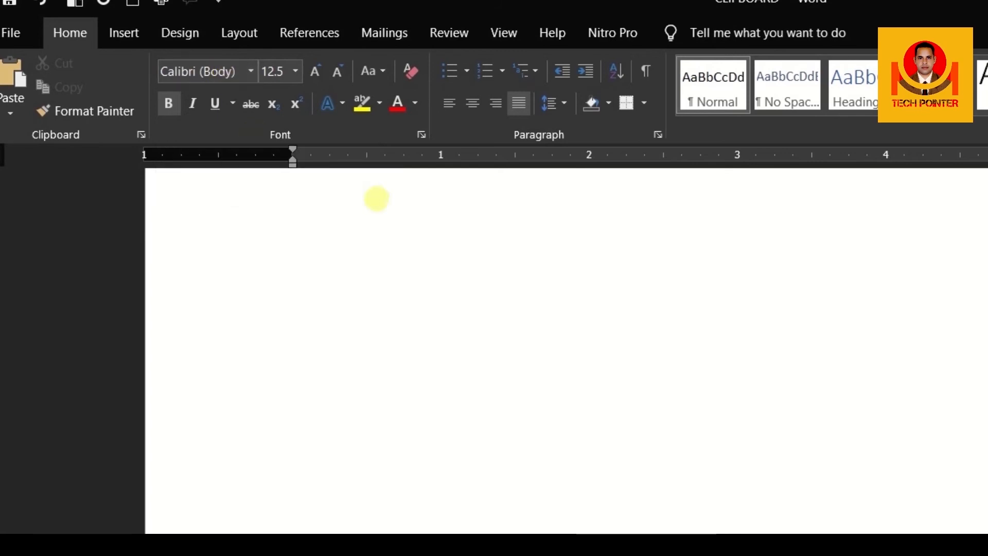
Type the person's name in capitals in Century via its shortcut, then switch to the Hindi font.
key(alt+c)
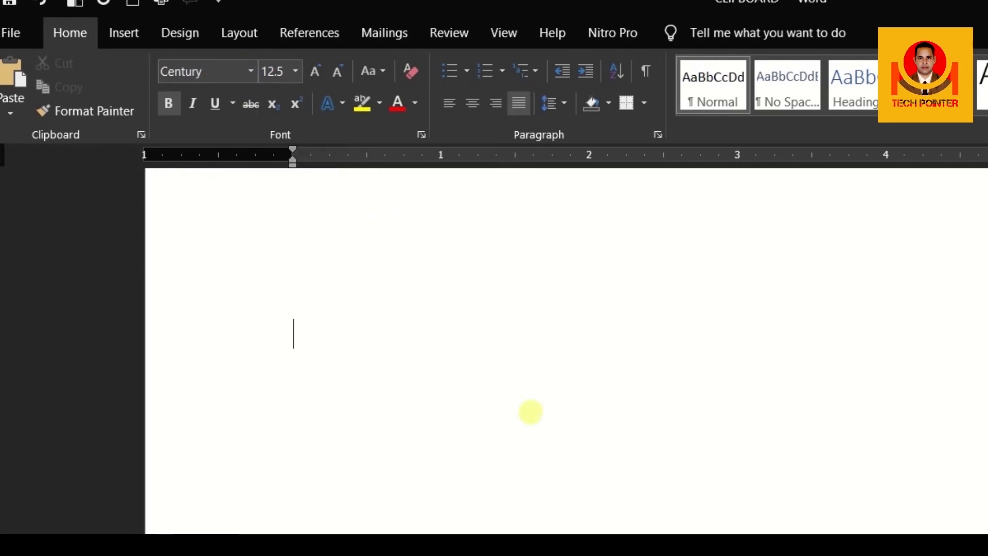
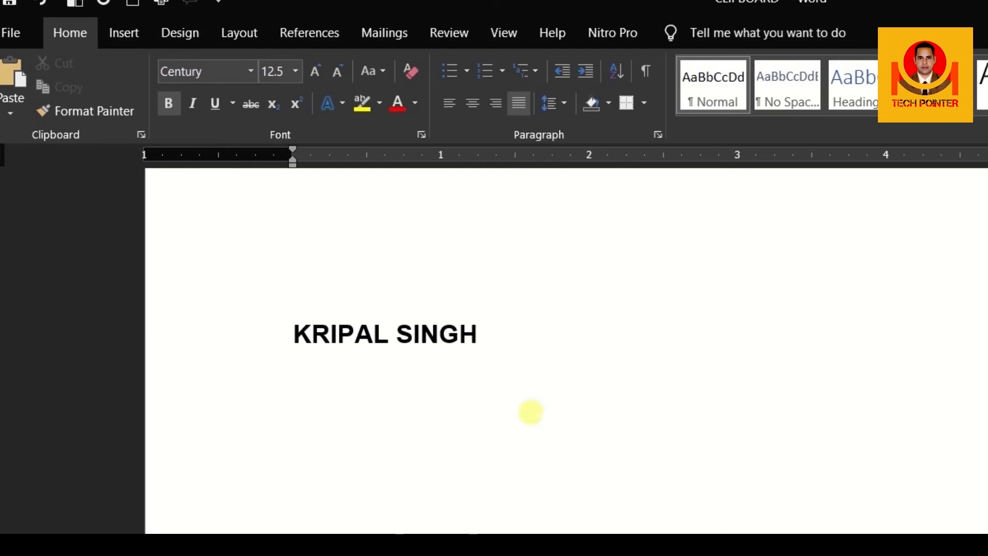
key(alt+b)
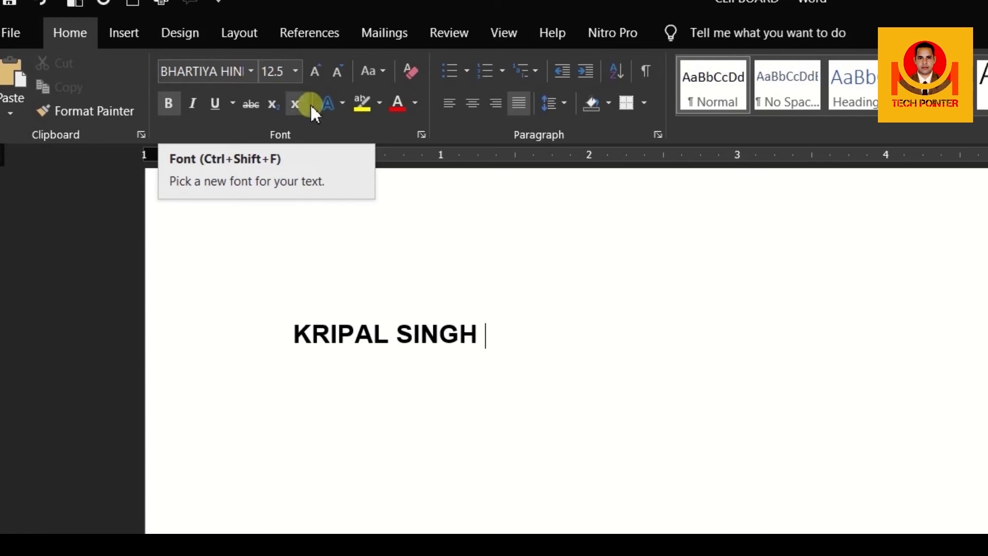
Add the person's name in Devanagari in BHARTIYA HINDI_053 beside the English version.
text(dQ)
key(BackSpace)
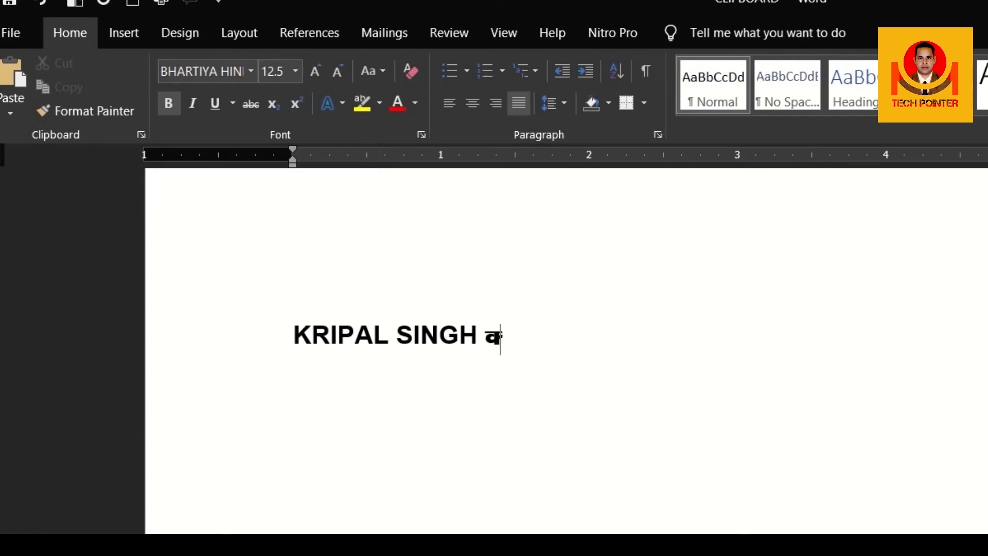
key(BackSpace)
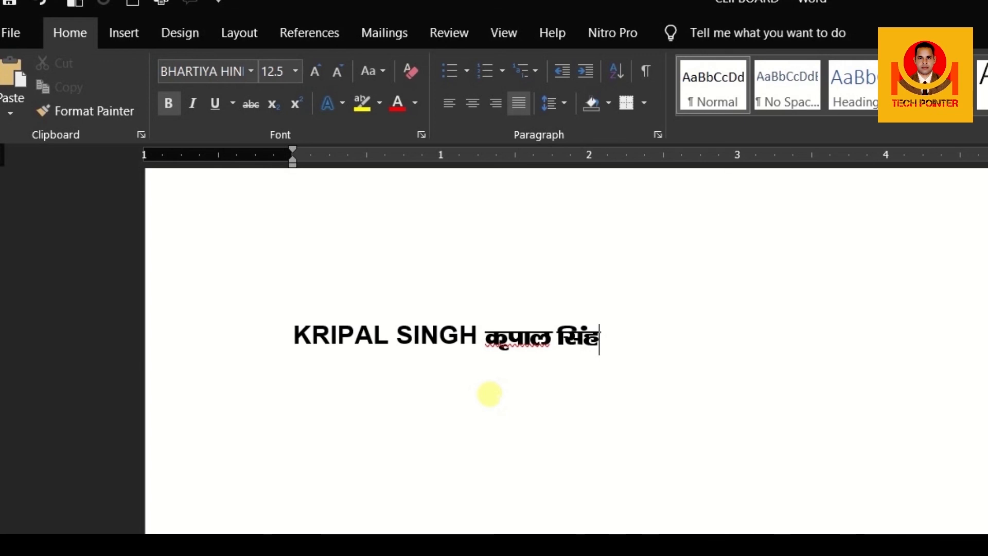
click(116, 33)
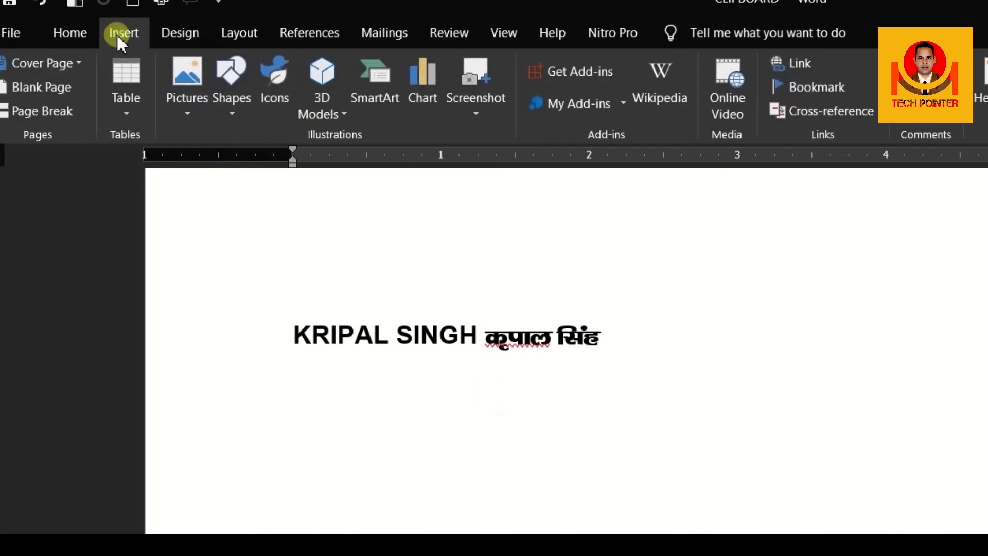